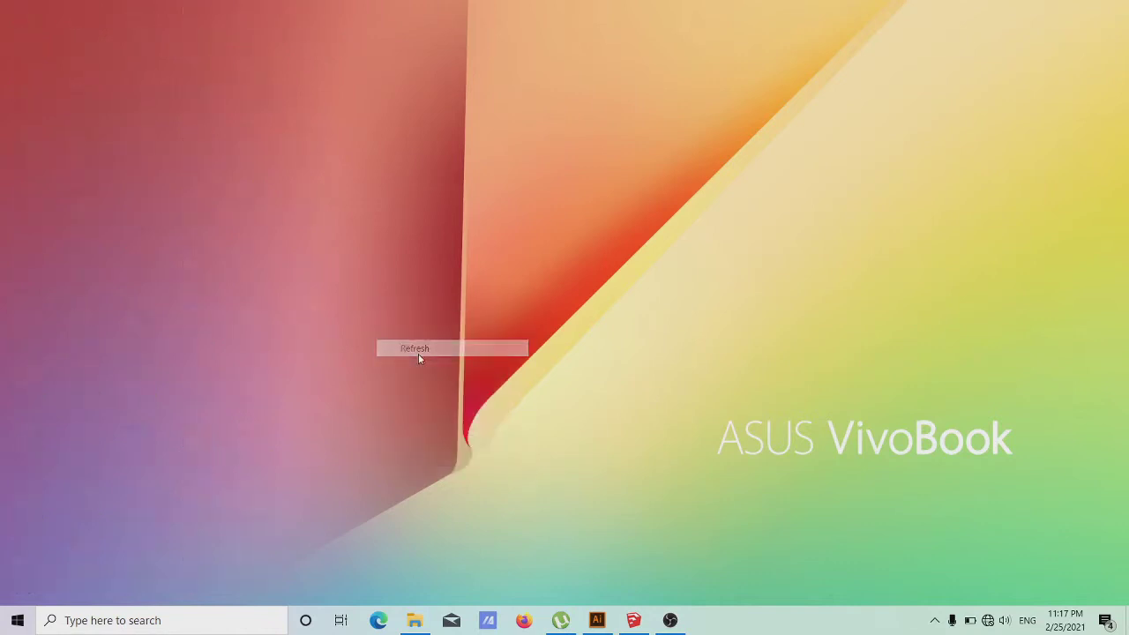
left_click(416, 358)
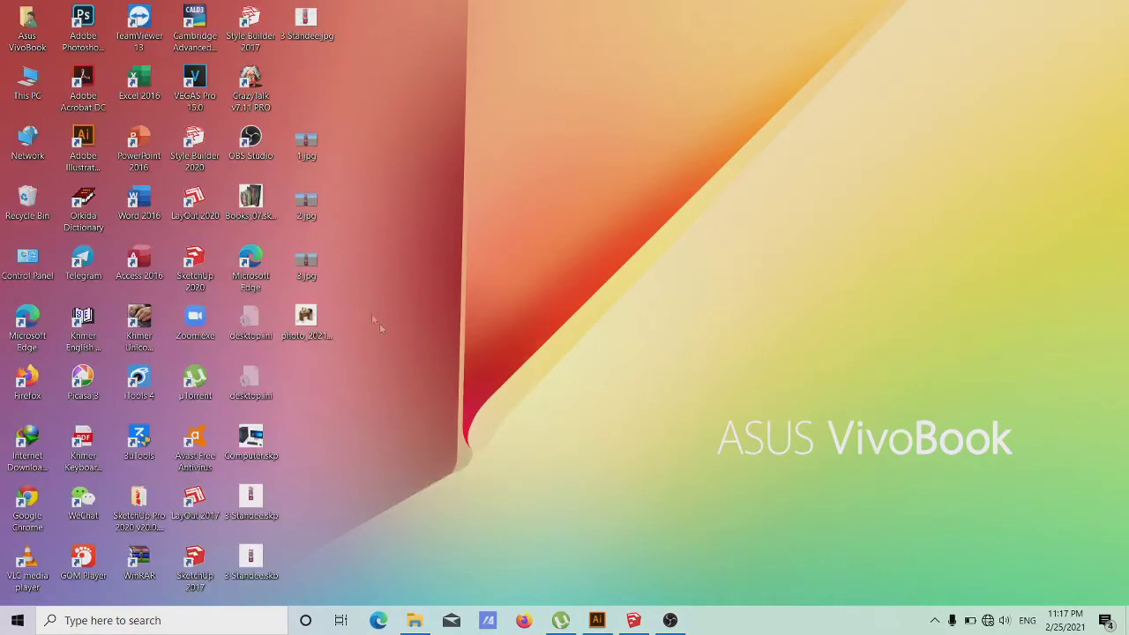
right_click(366, 311)
left_click(414, 357)
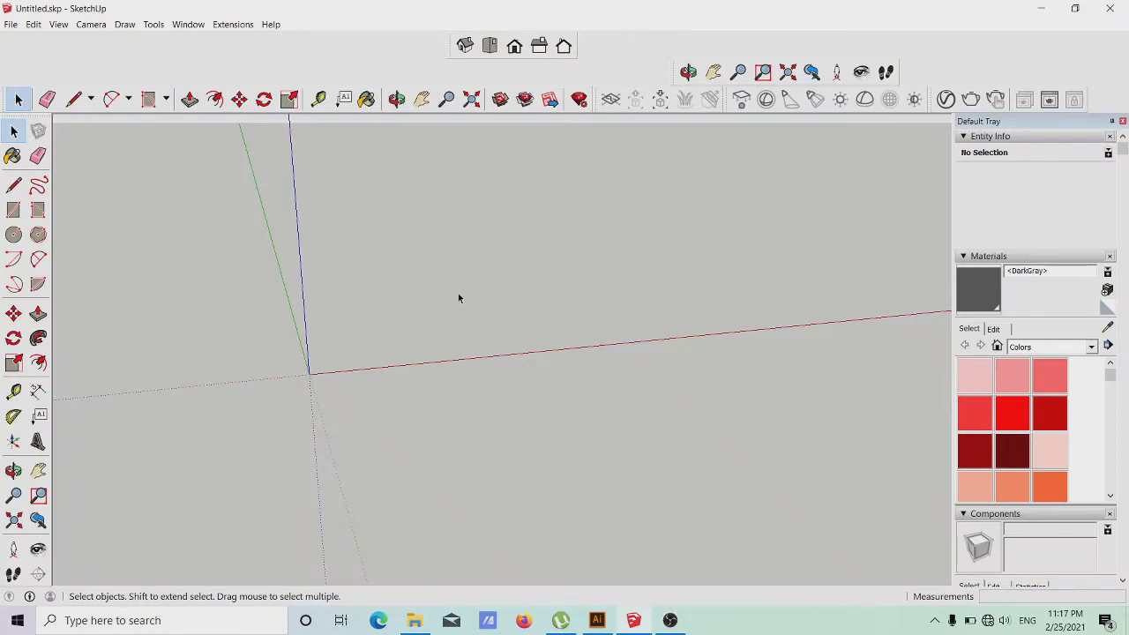
left_click(397, 99)
left_click_drag(390, 297, 323, 283)
left_click_drag(172, 251, 116, 250)
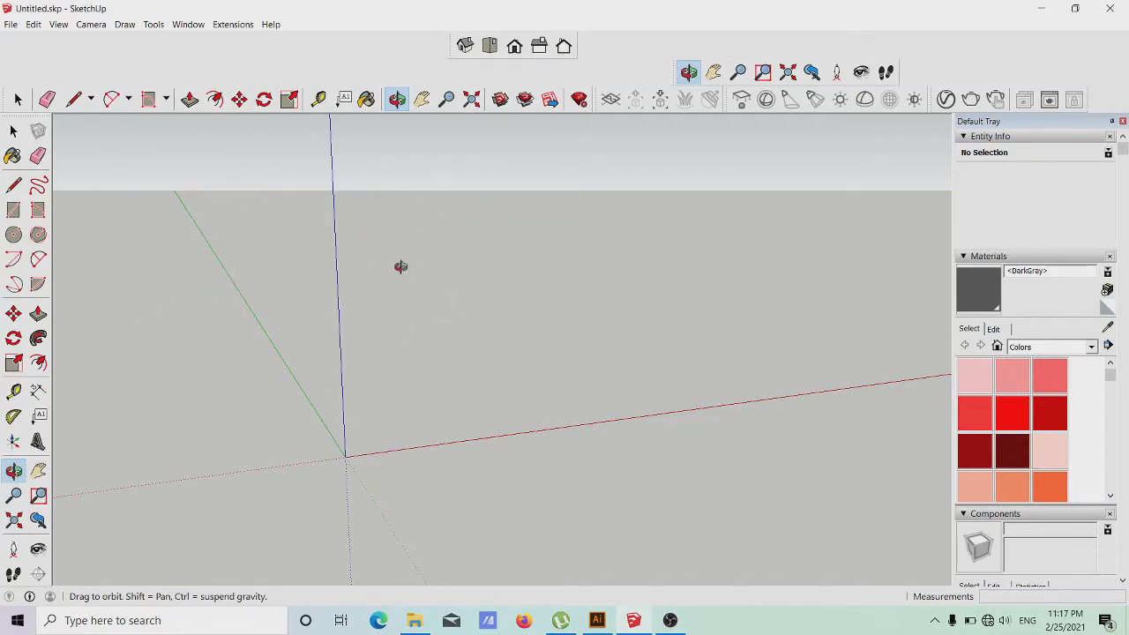
left_click_drag(315, 284, 242, 273)
scroll(241, 272, "up", 1)
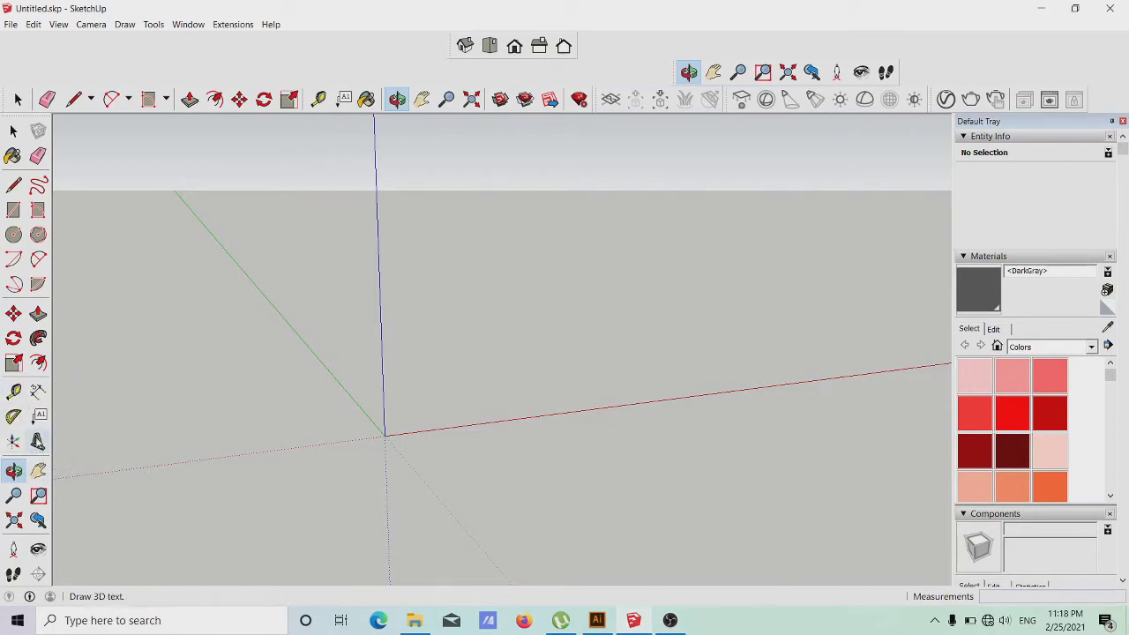
Place the 3D text "Hello" along the red axis in Tahoma Regular, filled, 254 mm high and extruded 25 mm.
left_click(38, 441)
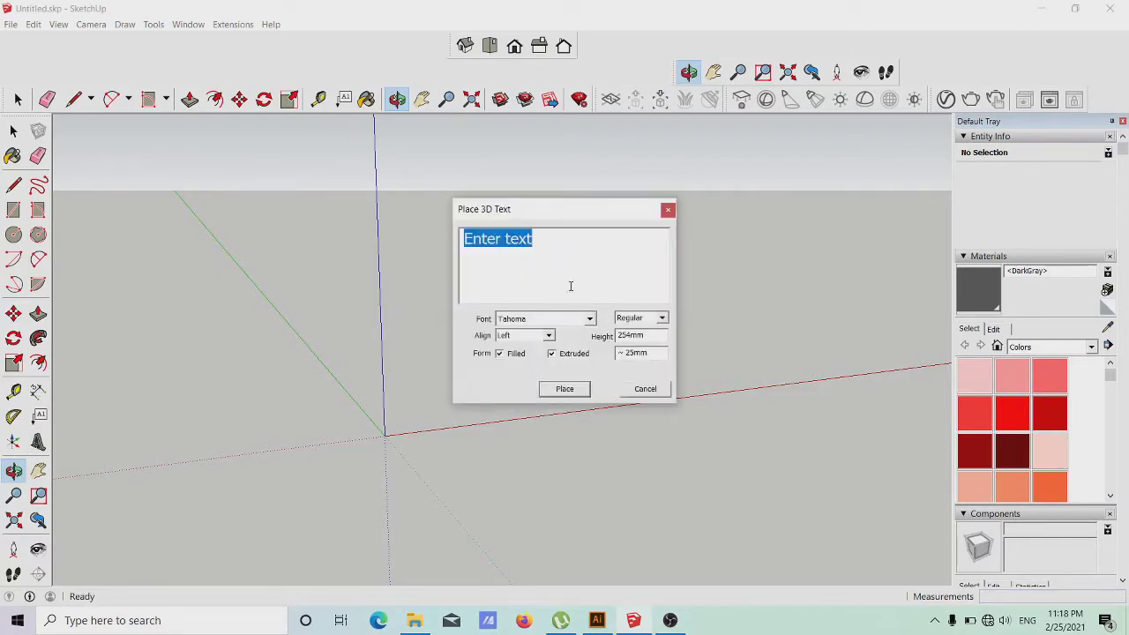
type("Hello")
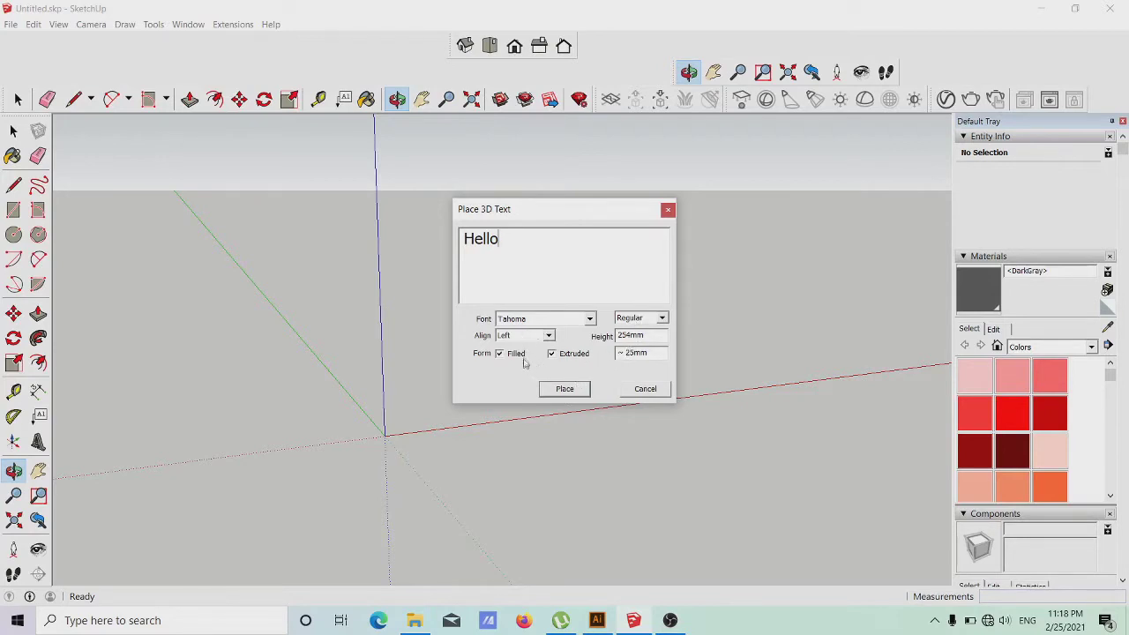
left_click_drag(596, 218, 561, 190)
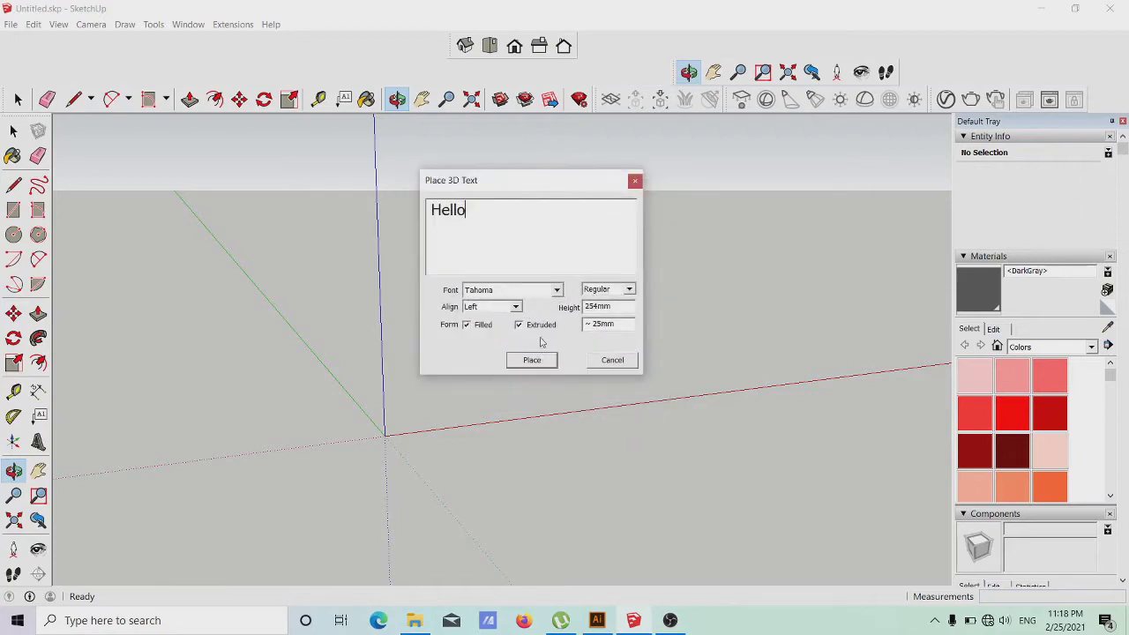
left_click(556, 290)
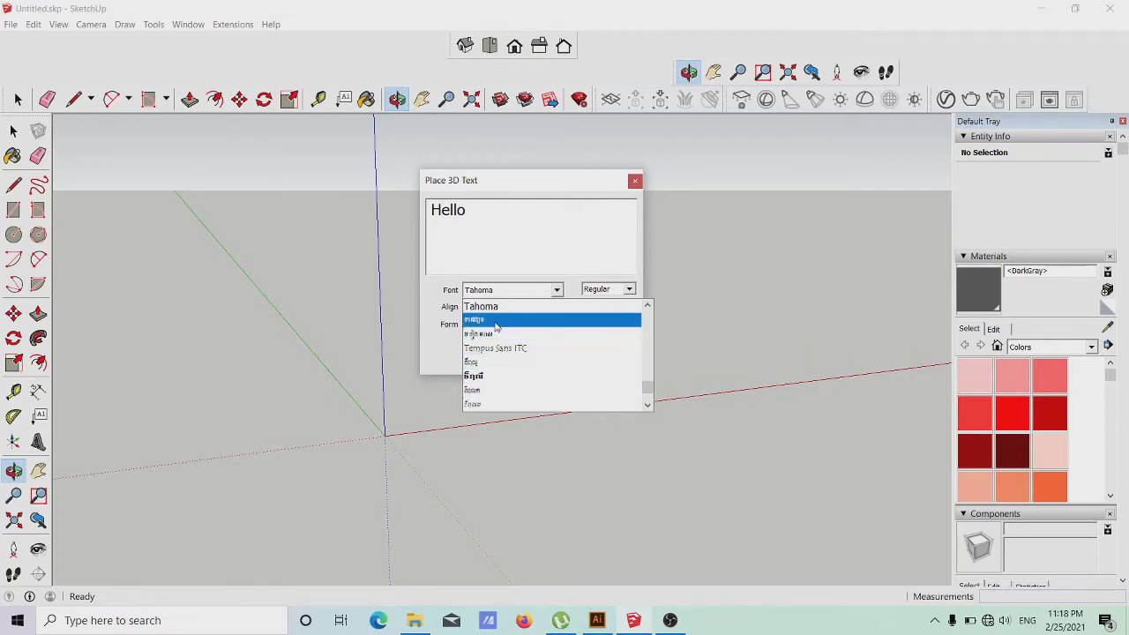
left_click(518, 269)
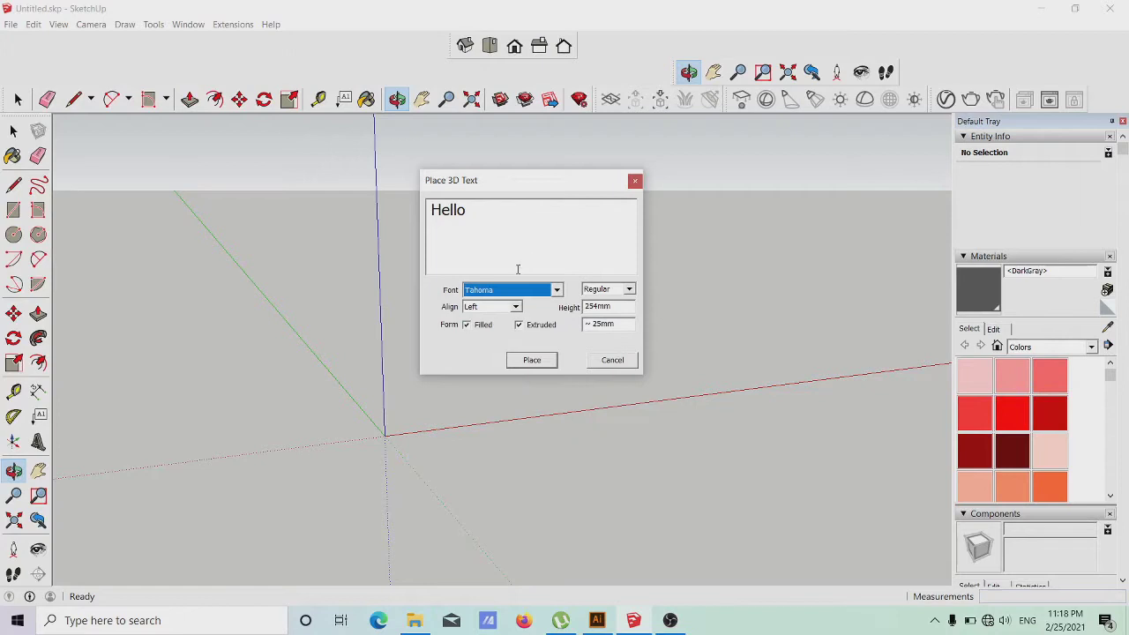
key("shift+Tab")
left_click(487, 216)
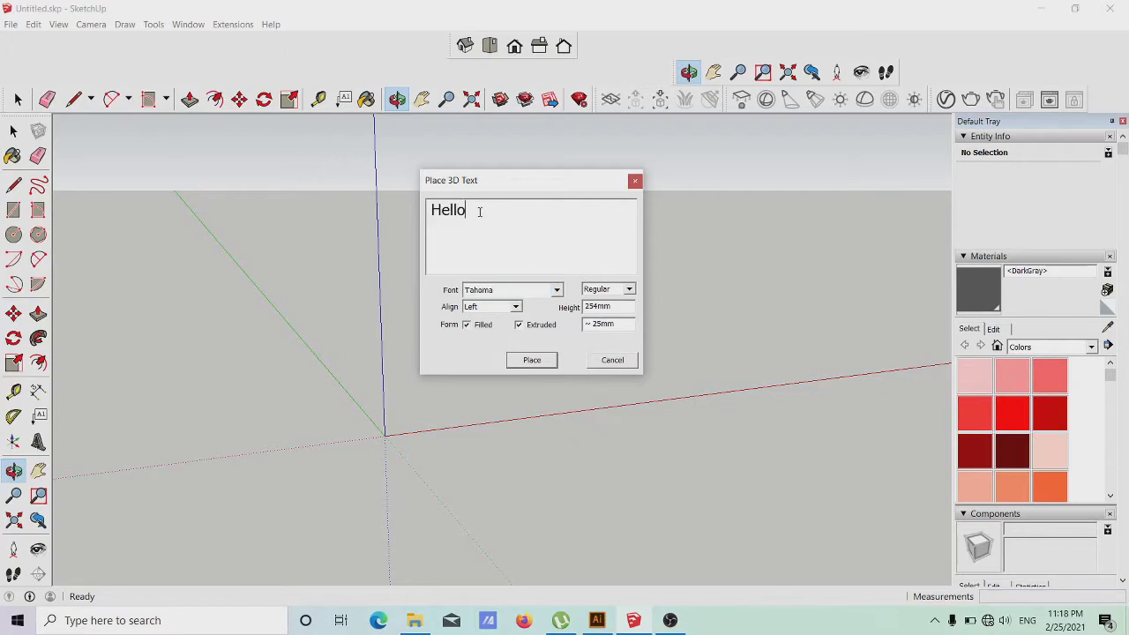
left_click(529, 360)
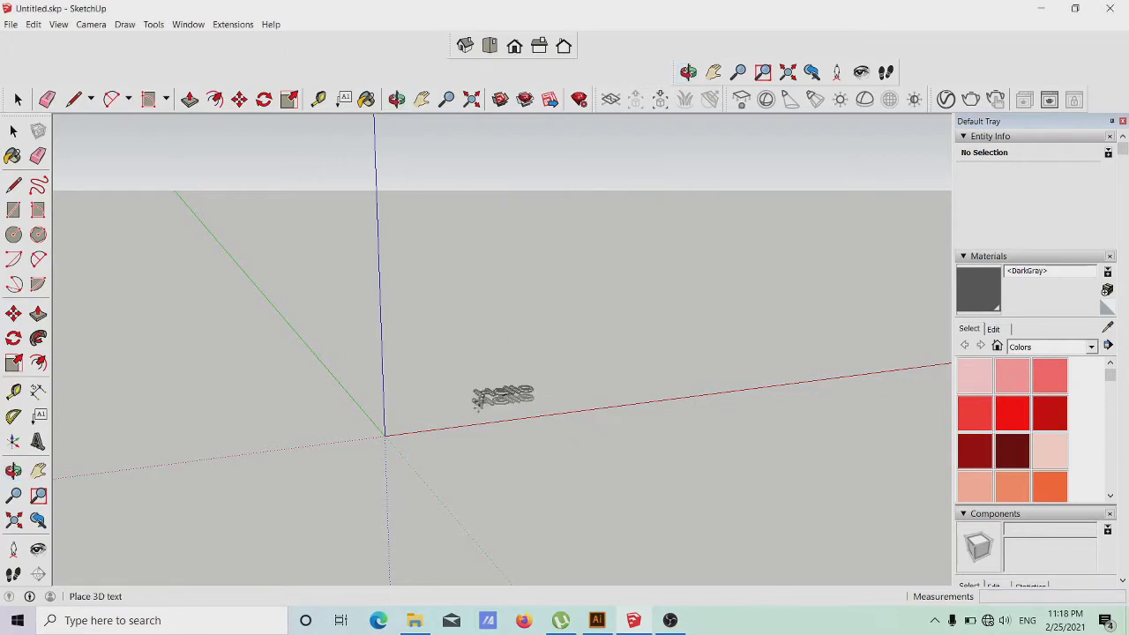
left_click(476, 421)
scroll(503, 404, "up", 5)
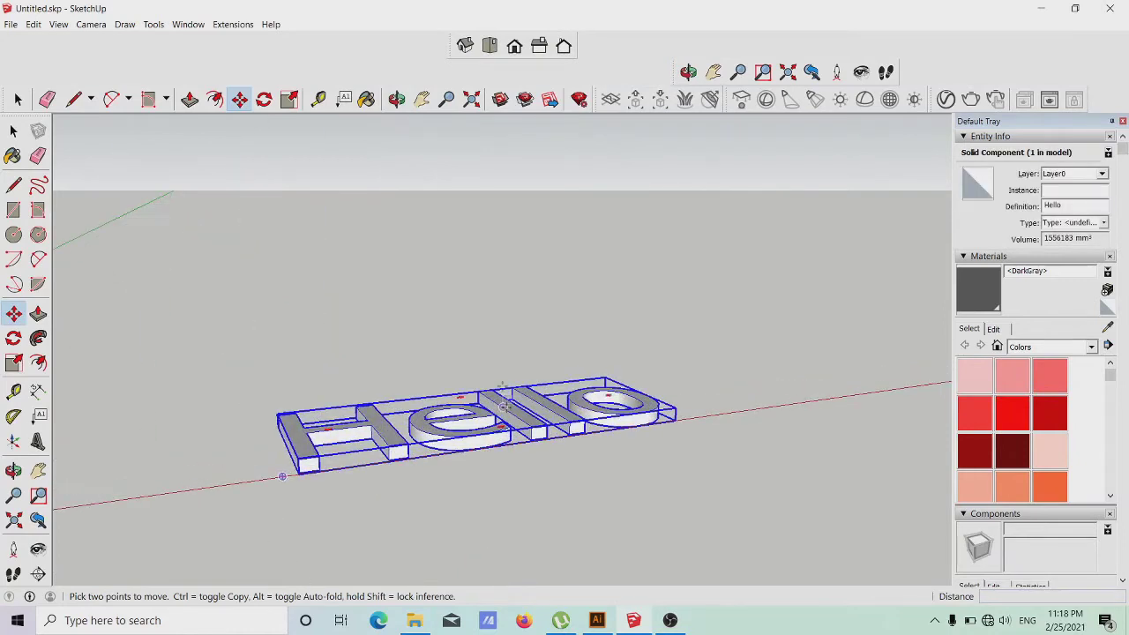
Scale the "Hello" text along the blue axis to thicken its letters.
left_click(397, 98)
left_click_drag(408, 189, 469, 255)
scroll(529, 391, "up", 5)
scroll(501, 325, "up", 3)
left_click(13, 131)
left_click(290, 99)
scroll(445, 298, "down", 2)
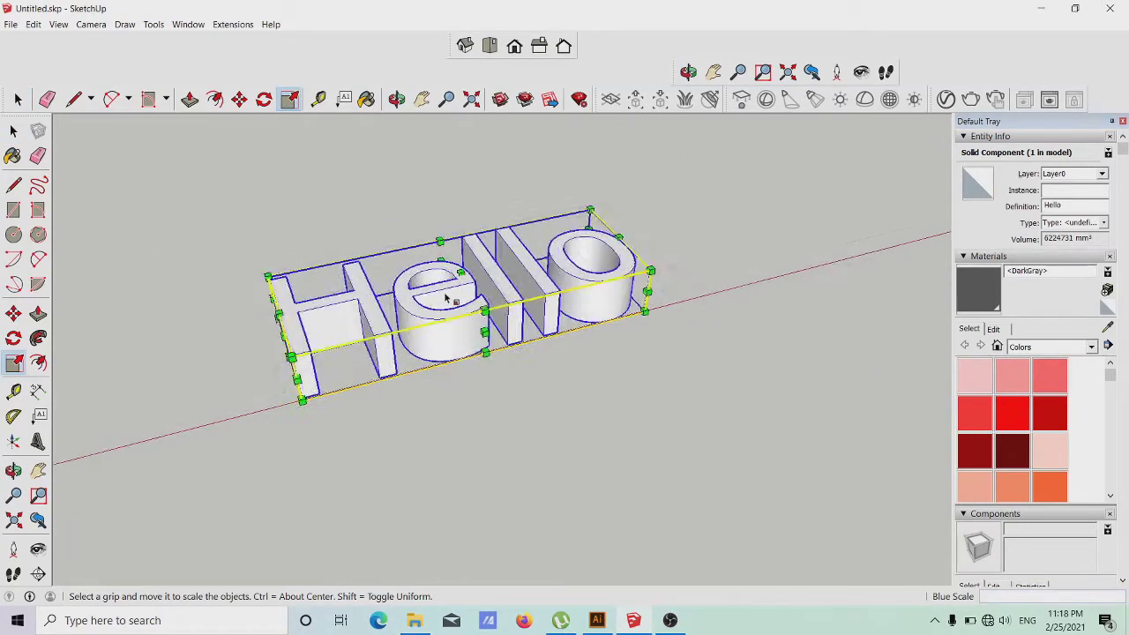
scroll(446, 298, "down", 3)
Delete the "Hello" 3D text from the model.
key("space")
left_click(295, 171)
key("o")
left_click_drag(463, 221, 131, 188)
key("space")
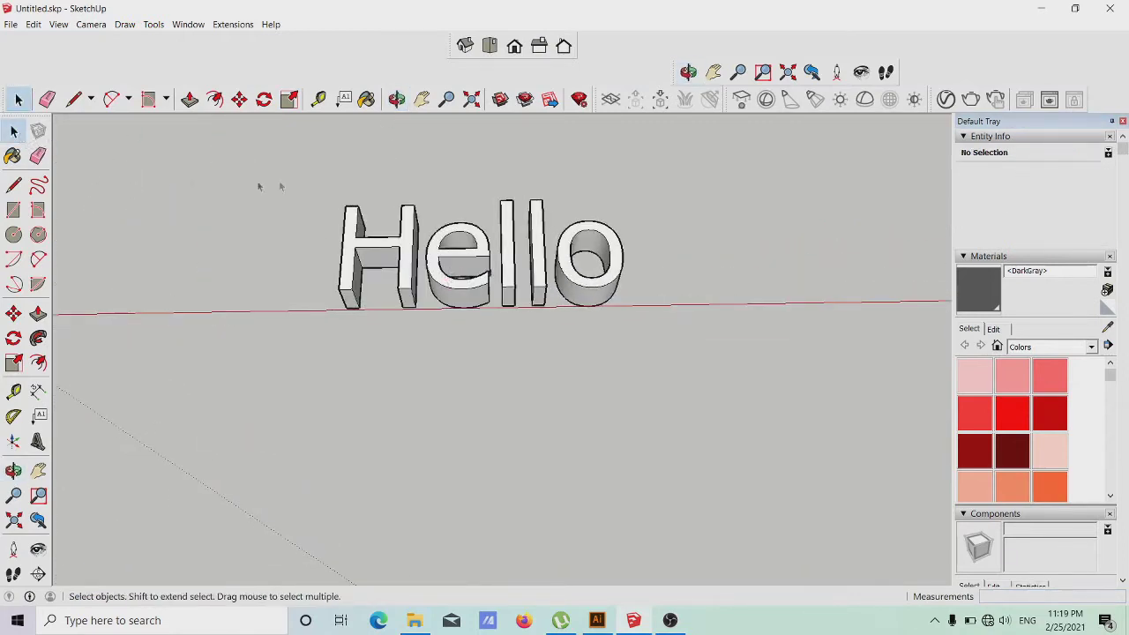
left_click_drag(218, 160, 824, 409)
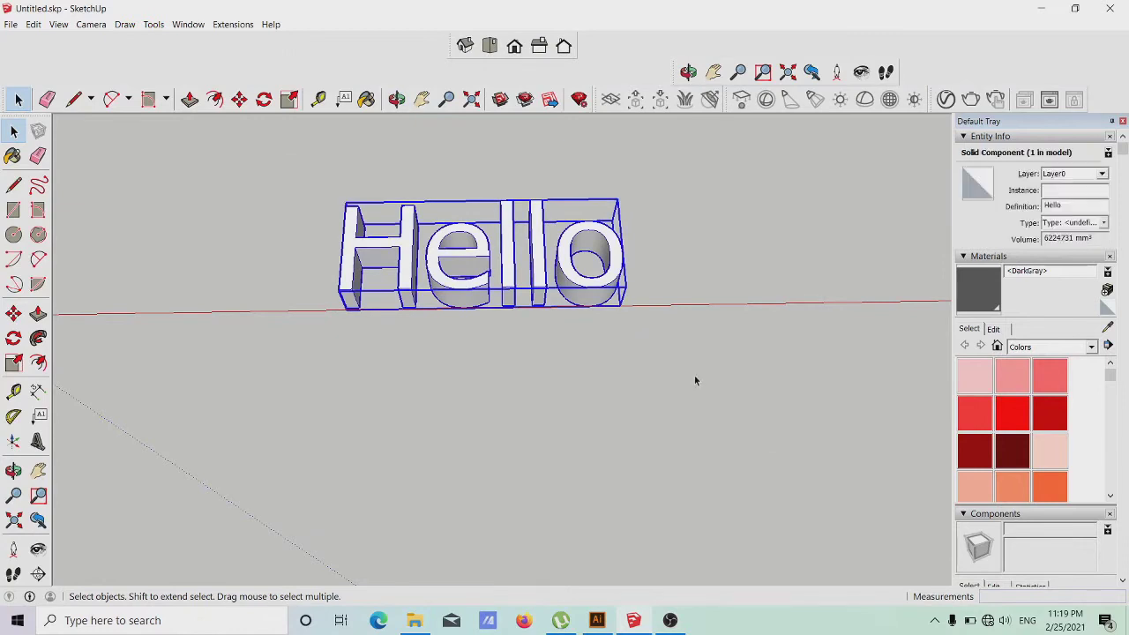
key("Delete")
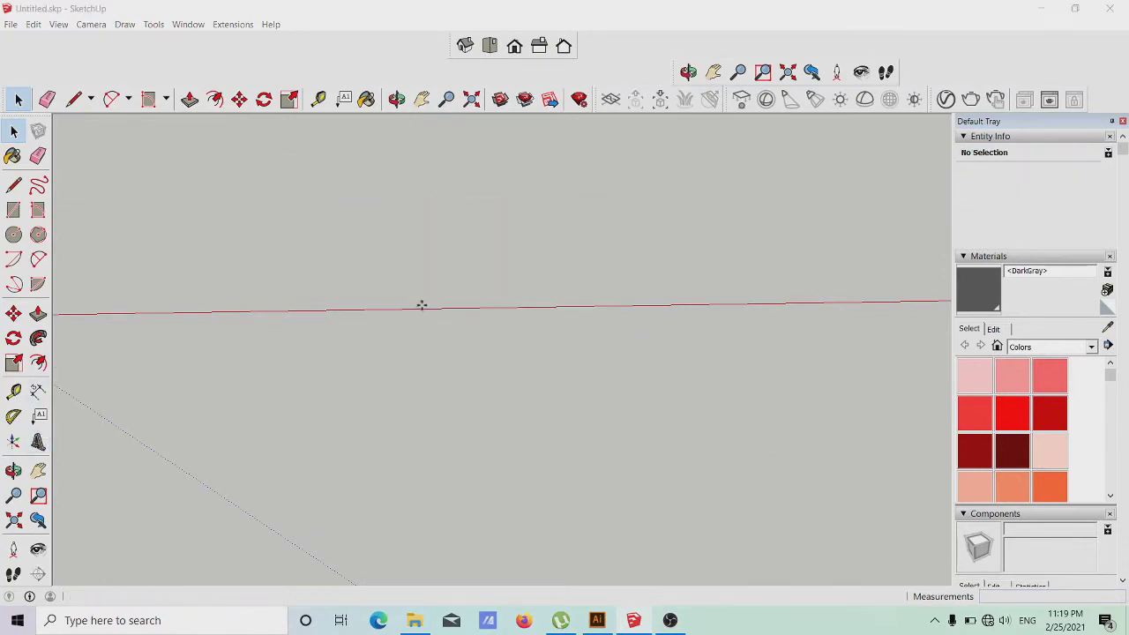
Start a new 3D text and set its font to Taprom.
key("shift+t")
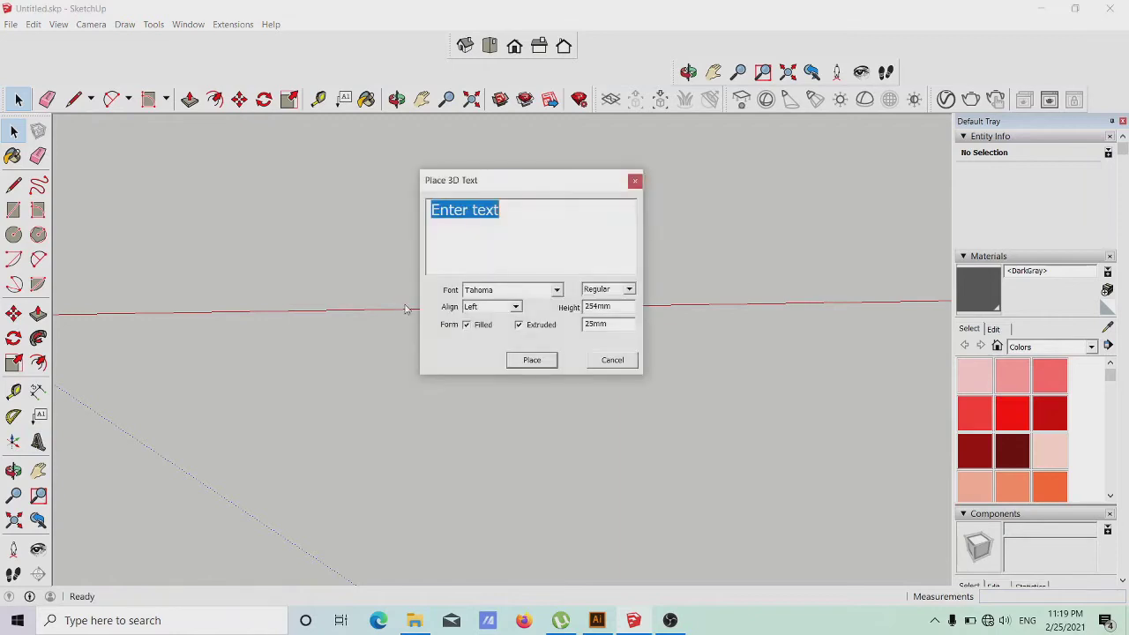
left_click(515, 297)
left_click(500, 321)
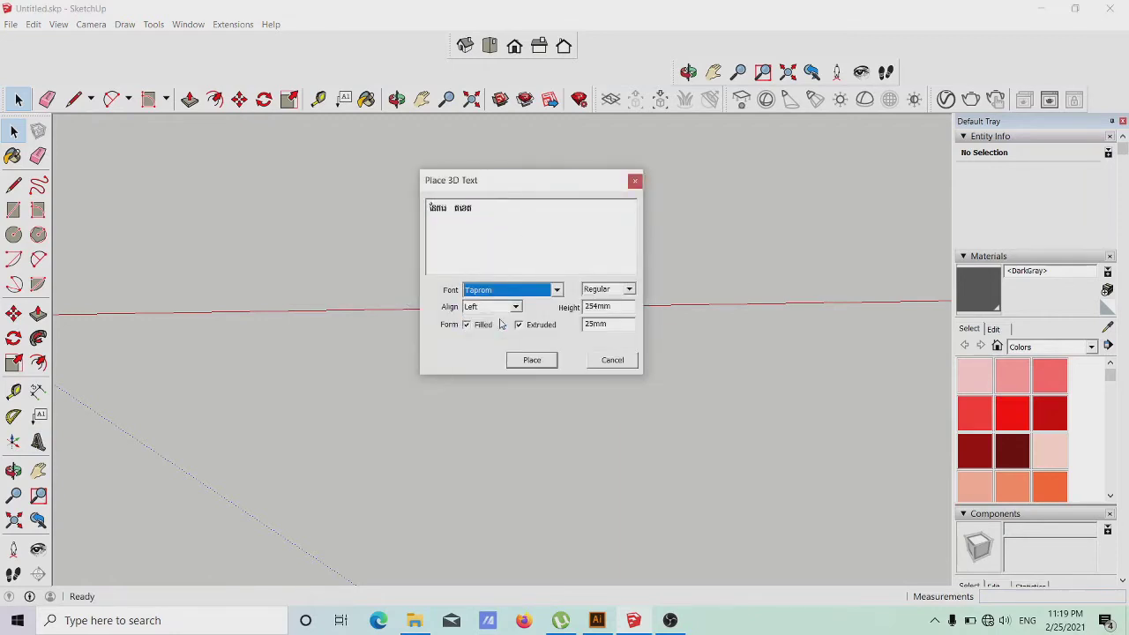
Replace the placeholder with "bgjhaJ" and place the 3D text over the red axis, 254 mm high and extruded 25 mm.
double_click(509, 218)
left_click(509, 219)
double_click(496, 211)
left_click(497, 209)
left_click_drag(502, 205, 379, 210)
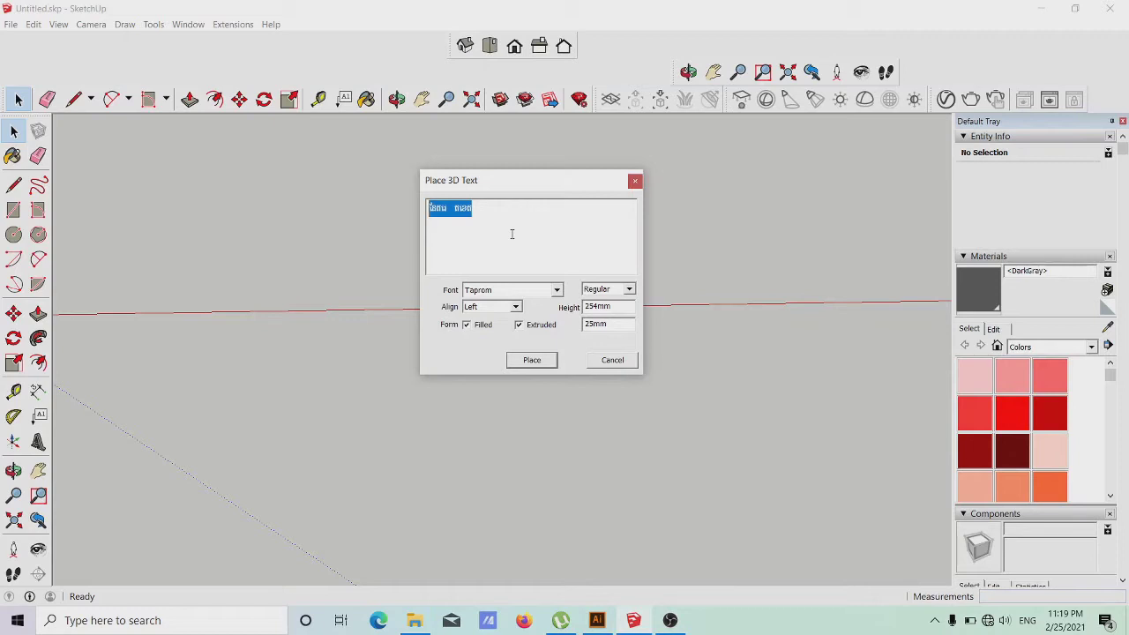
type("ន")
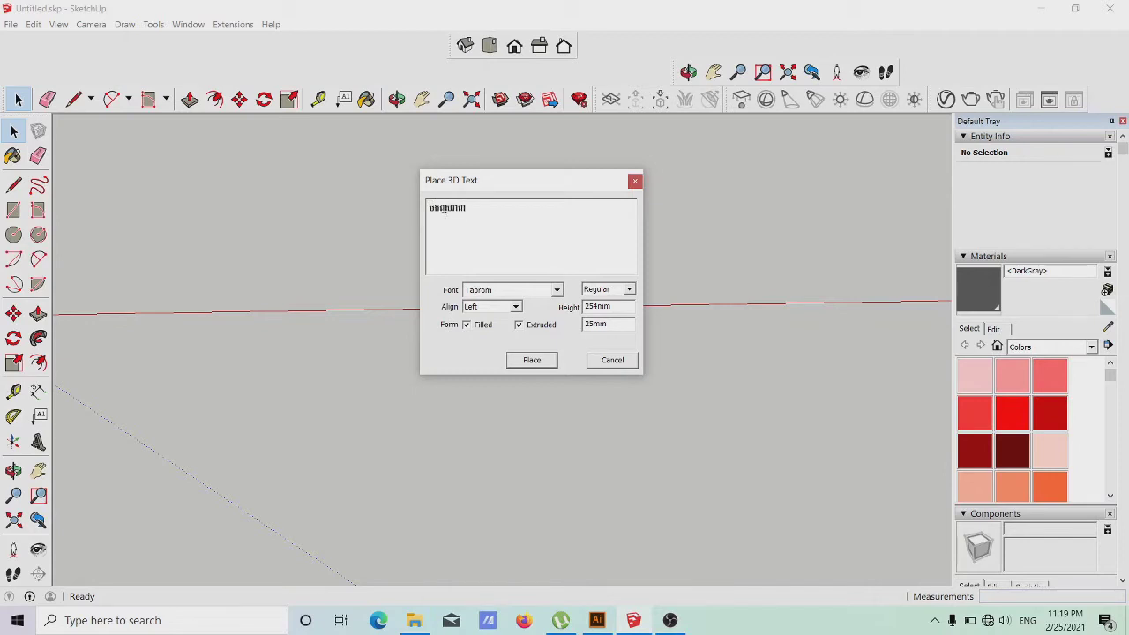
left_click(531, 360)
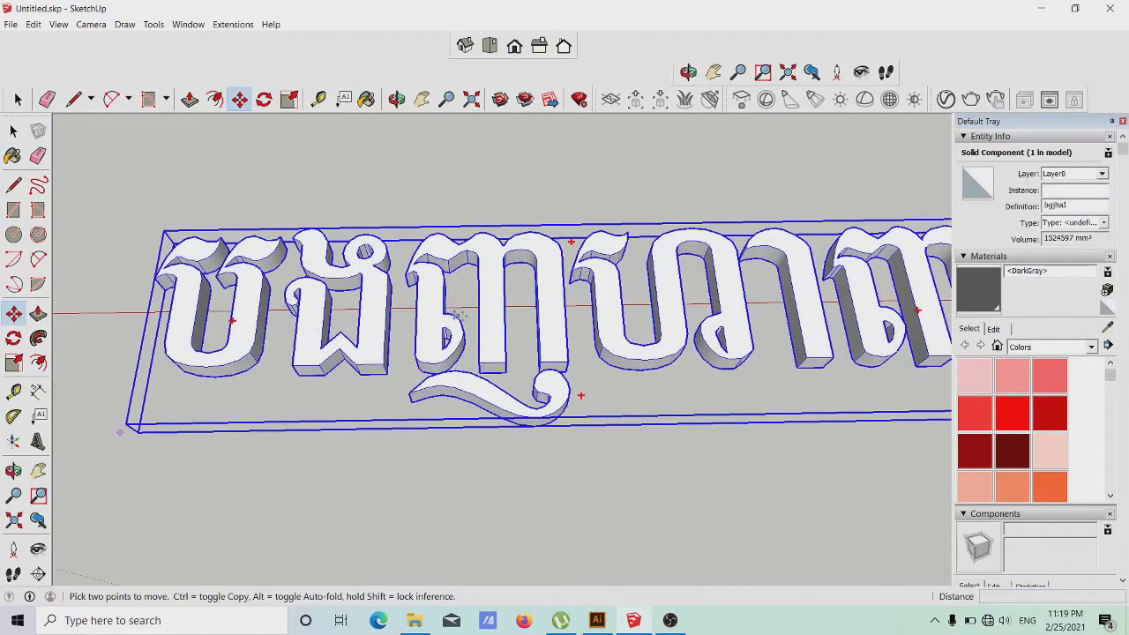
left_click(490, 296)
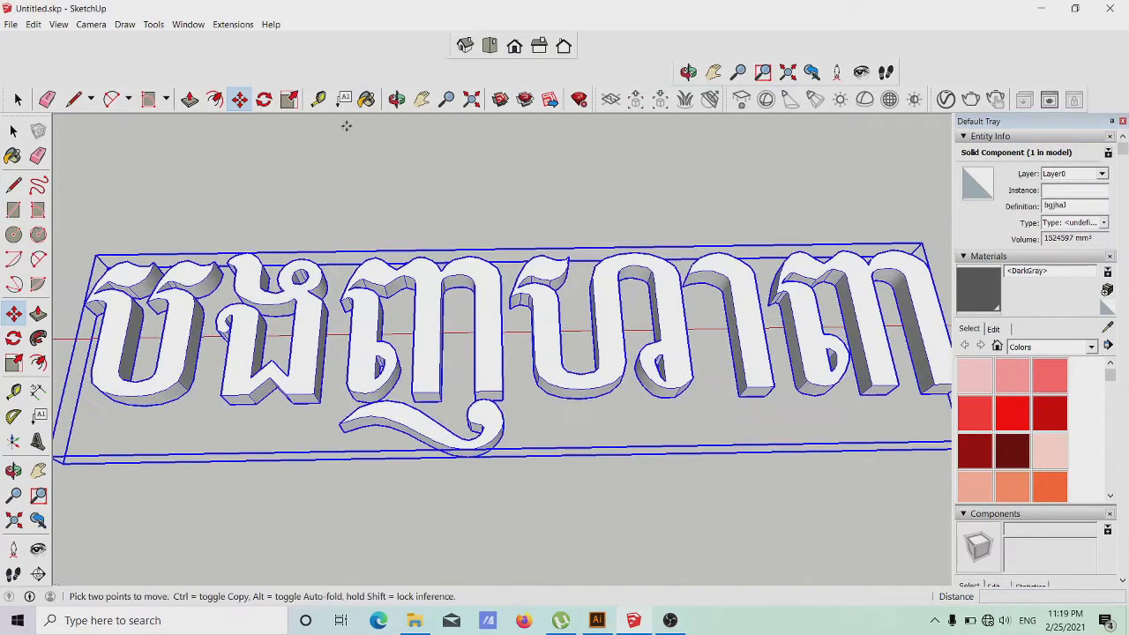
Scale the placed Khmer-font text along the blue axis to make its letters thicker.
left_click(289, 99)
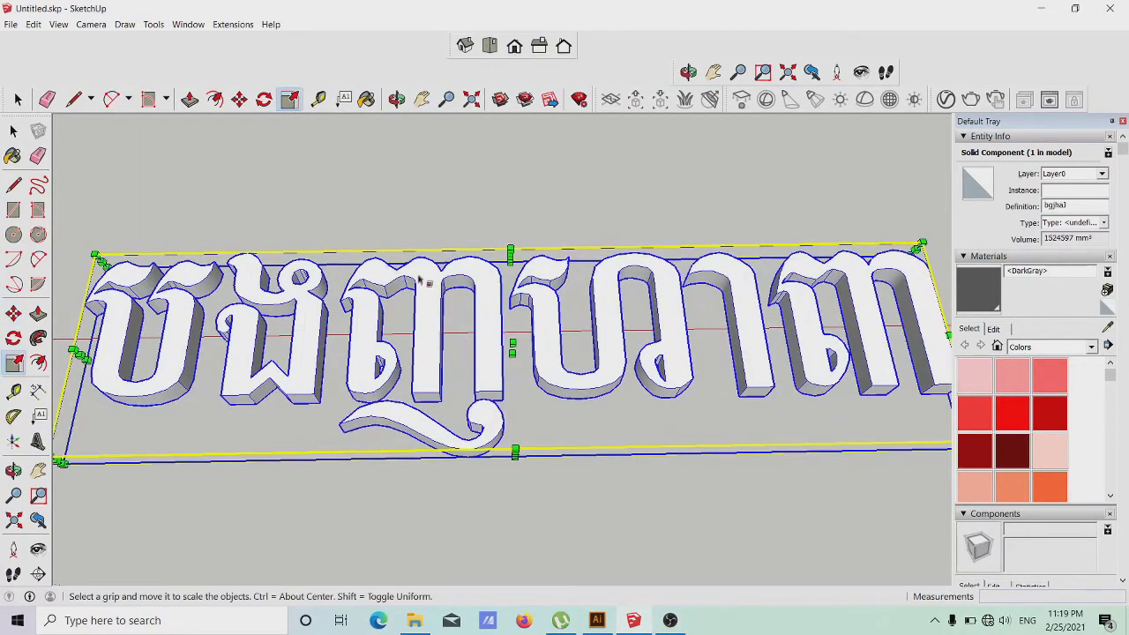
scroll(460, 306, "down", 5)
left_click_drag(461, 306, 358, 243)
left_click(13, 132)
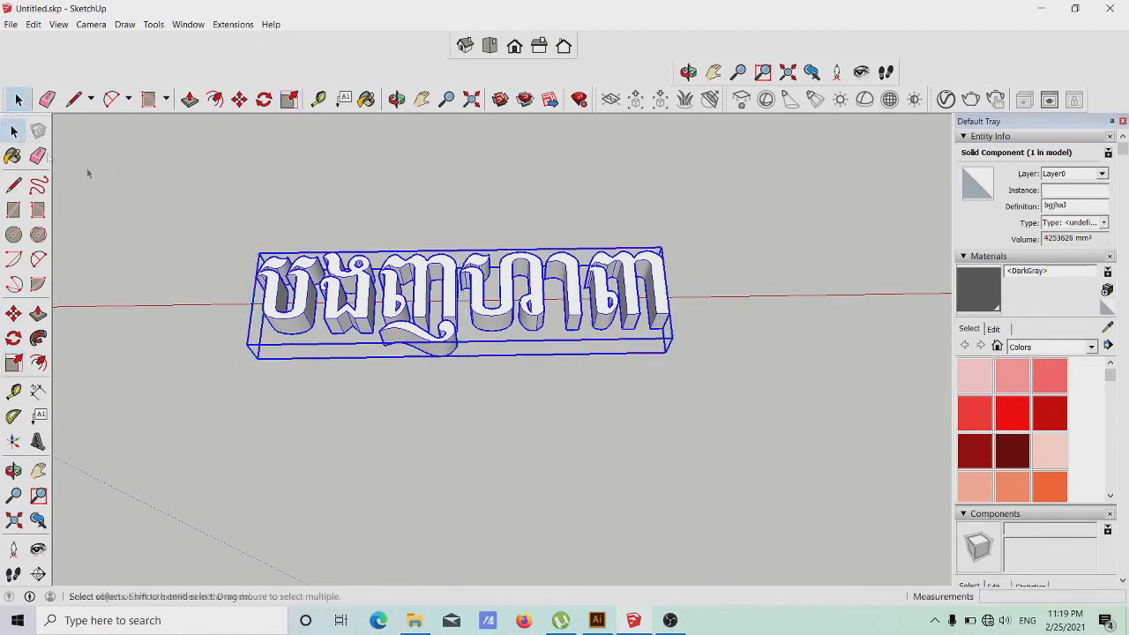
left_click(321, 205)
Delete the Khmer-font 3D text from the model.
left_click(397, 101)
left_click_drag(388, 138, 567, 268)
left_click(13, 130)
left_click_drag(344, 174, 903, 408)
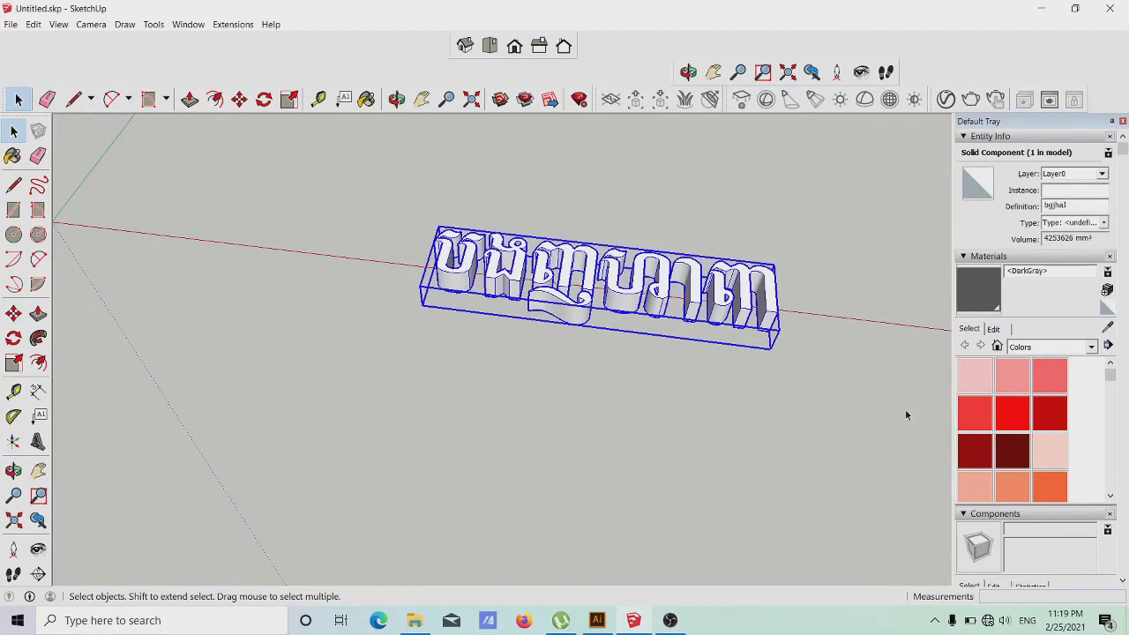
key("Delete")
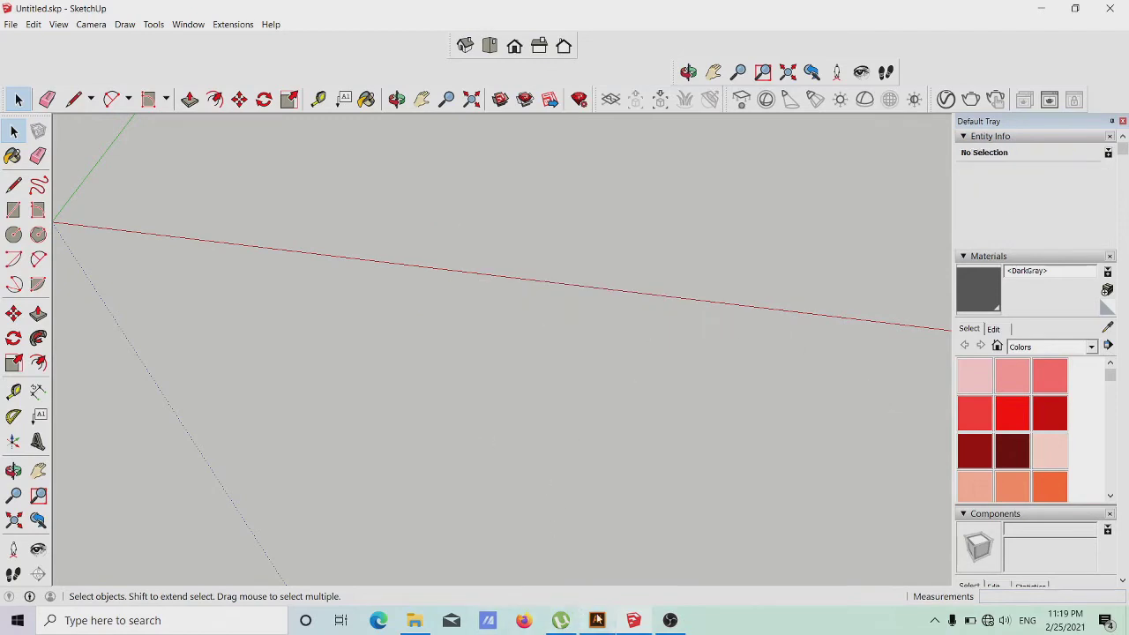
Switch to Adobe Illustrator and enter a Khmer name as point text in the upper part of the artboard, using Khmer keyboard input.
left_click(597, 621)
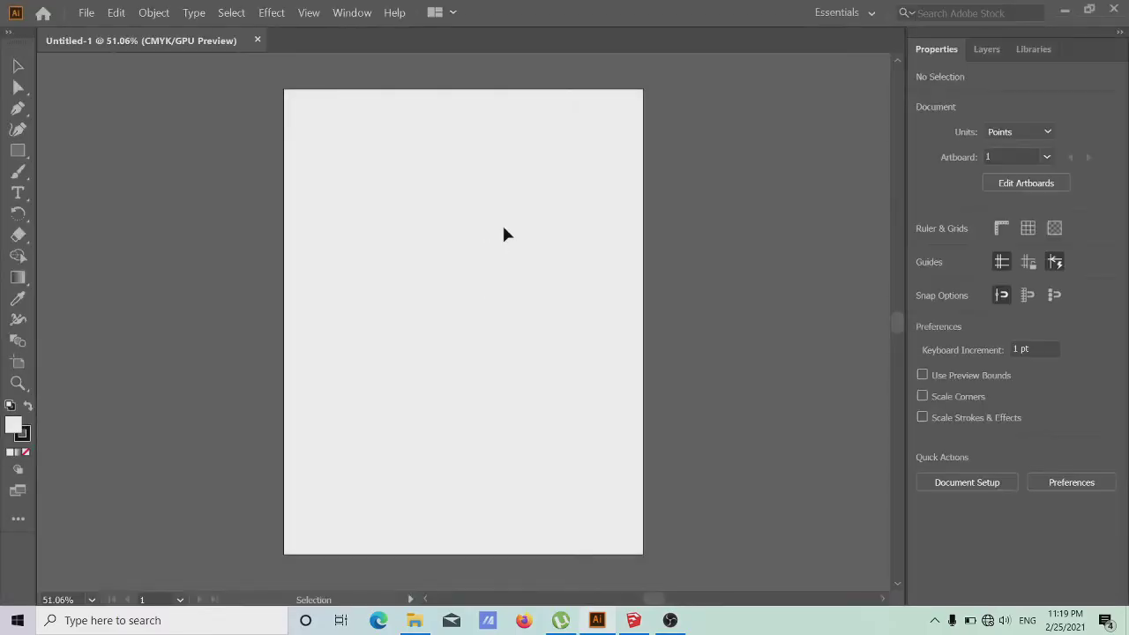
scroll(433, 245, "down", 3)
scroll(433, 245, "up", 4)
key("space")
mouse_move(406, 199)
left_mouse_down()
mouse_move(398, 226)
mouse_move(411, 200)
left_mouse_up()
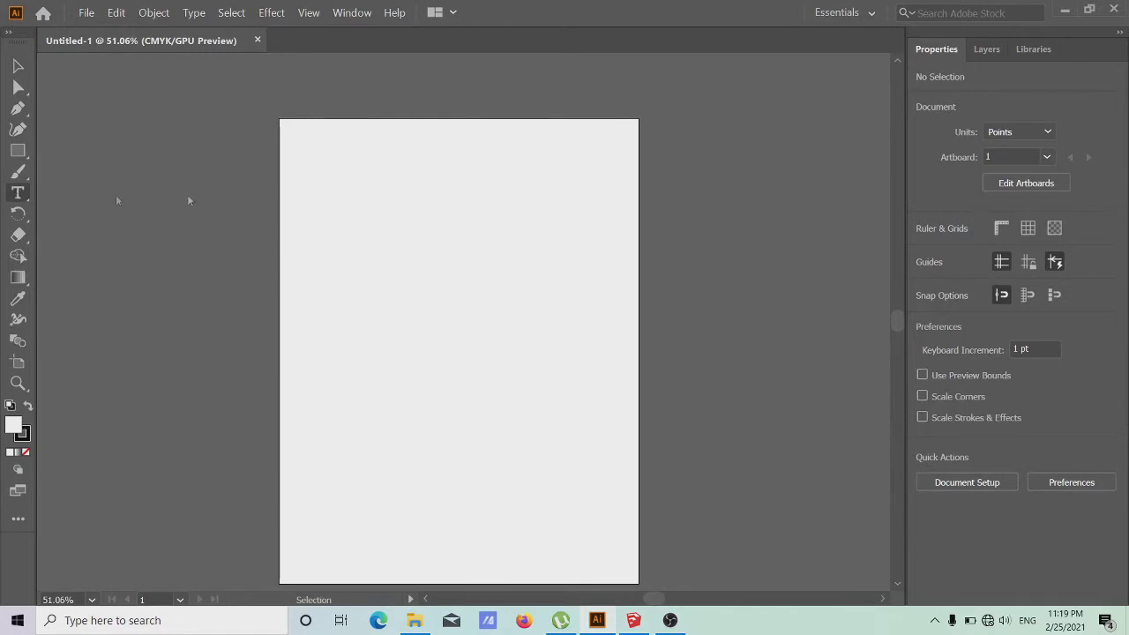
key("t")
left_click(350, 233)
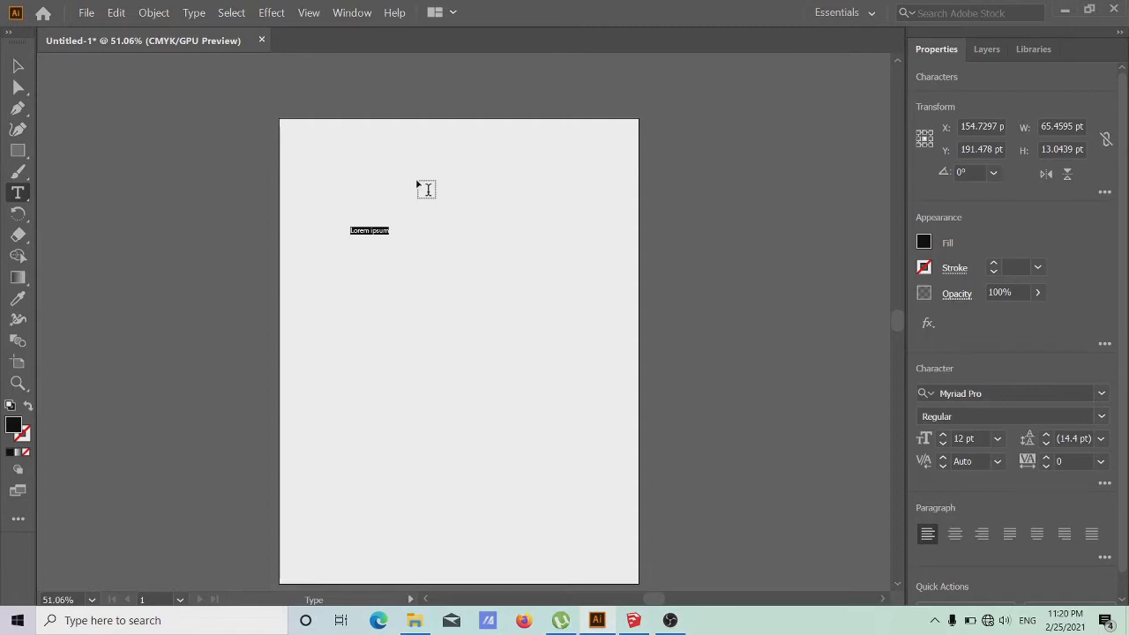
type("F")
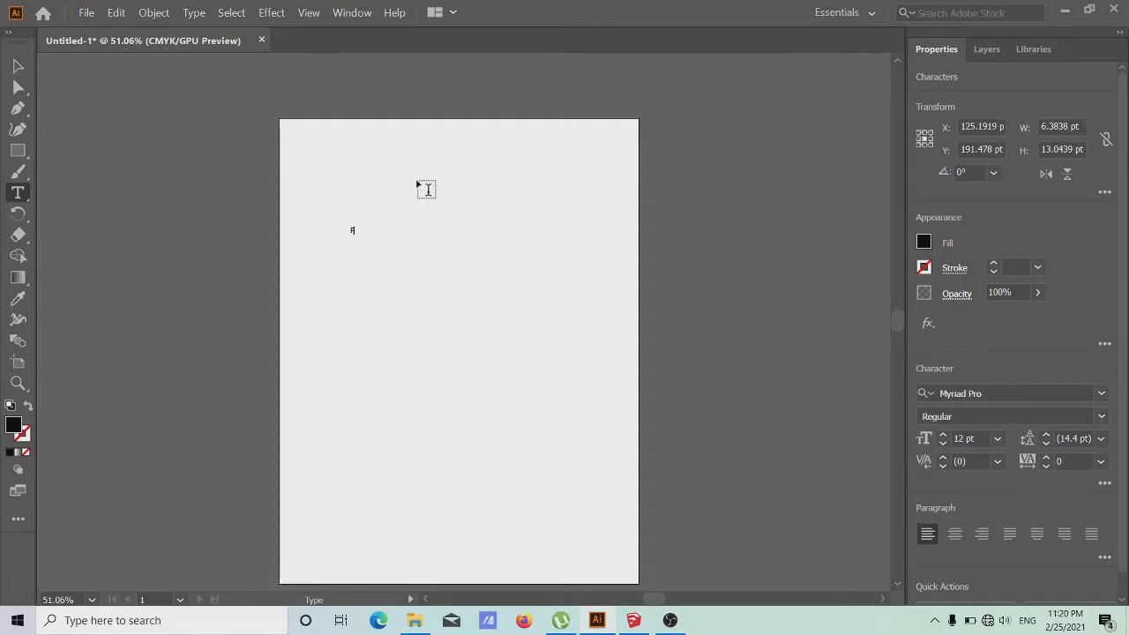
key("BackSpace")
key("alt+shift")
type("ការម")
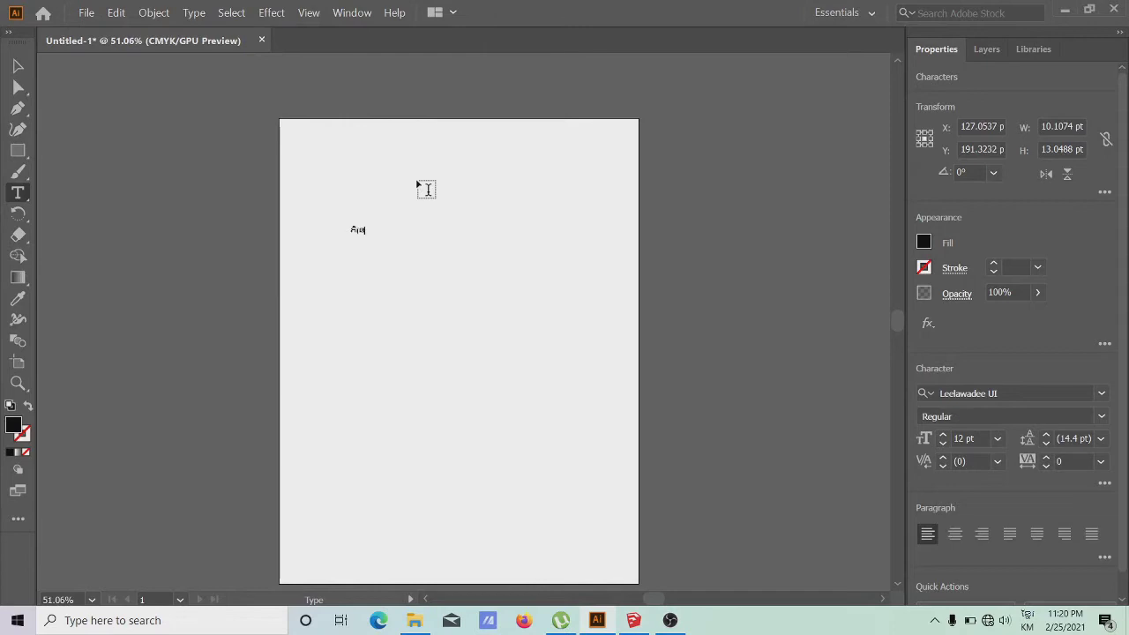
type("ូប")
Enlarge the Khmer text to about 79 pt and shift it slightly down and right on the artboard.
left_click(17, 66)
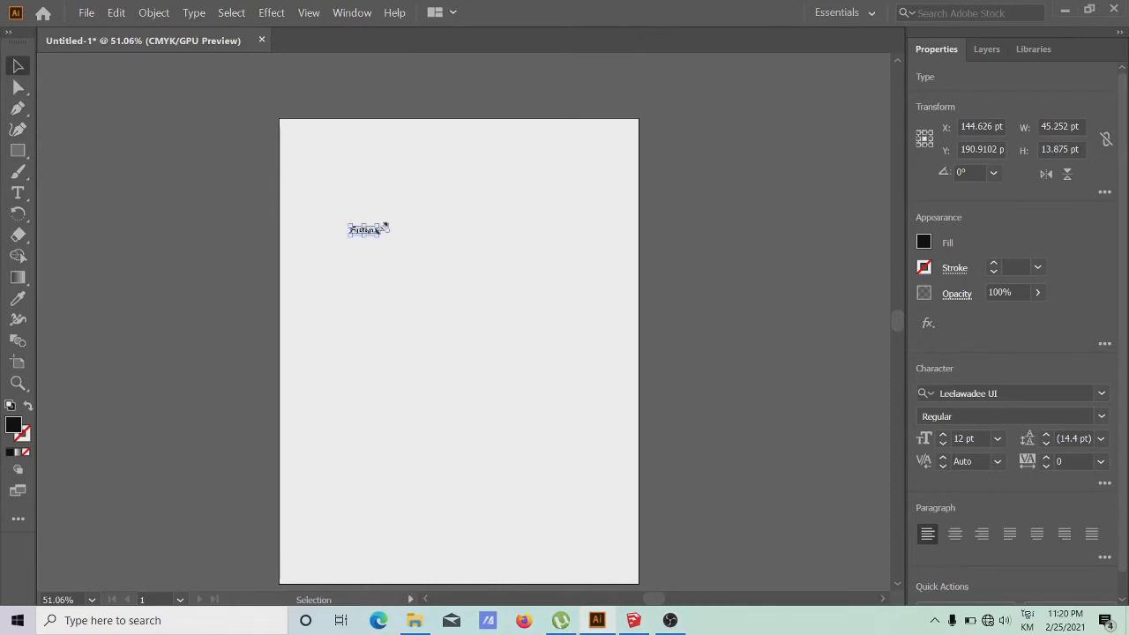
left_click_drag(380, 223, 575, 180)
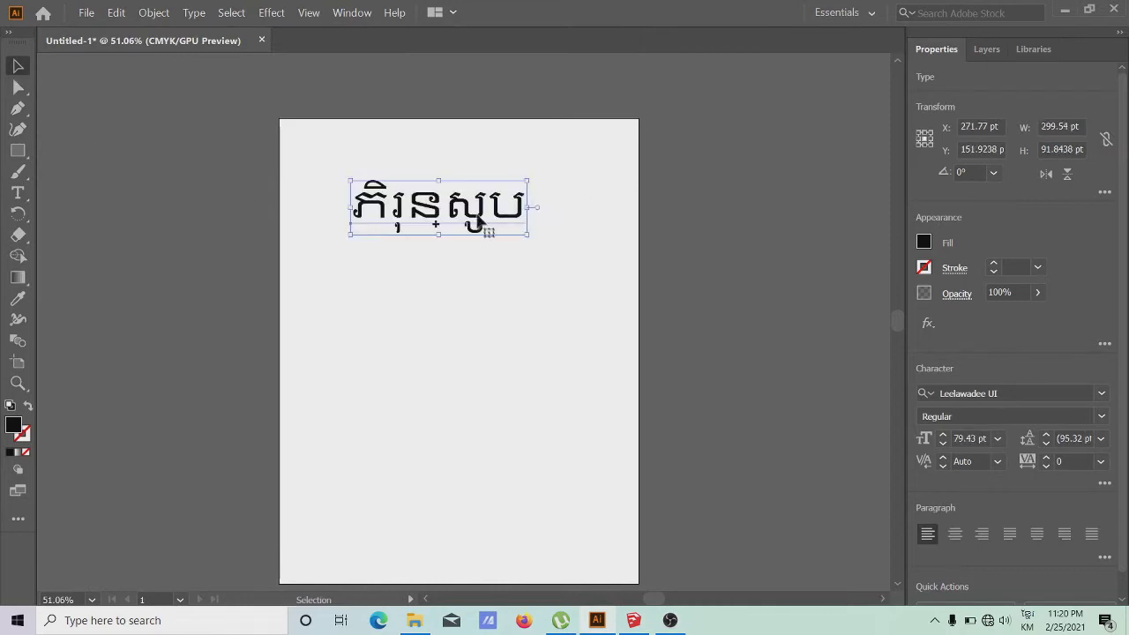
left_click_drag(482, 218, 489, 239)
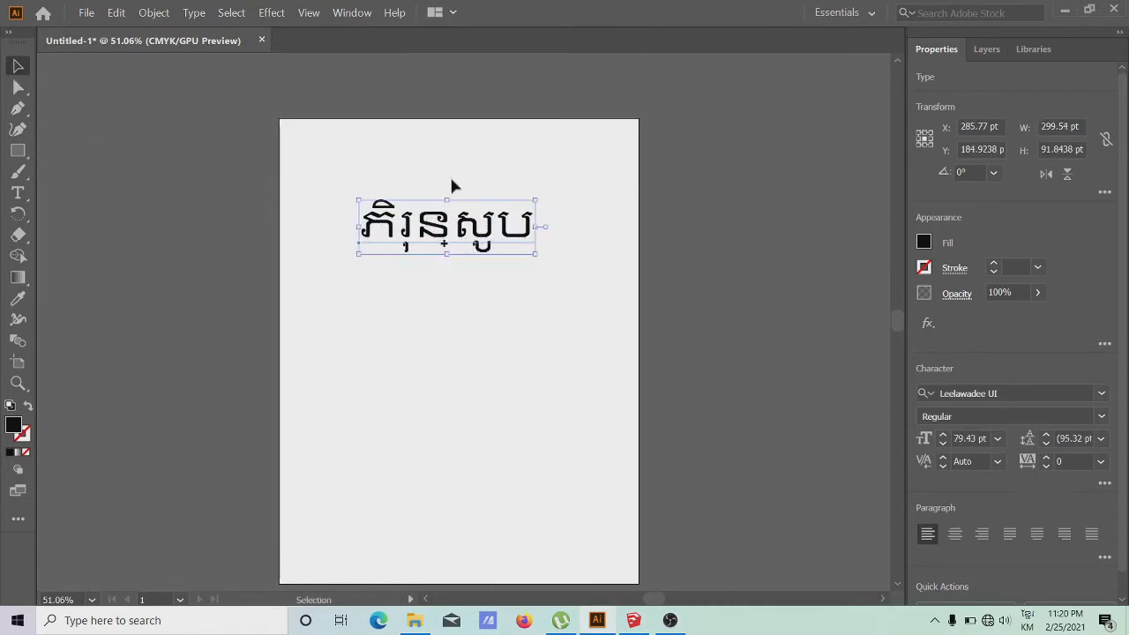
Move the Khmer text slightly left and up on the artboard.
double_click(452, 227)
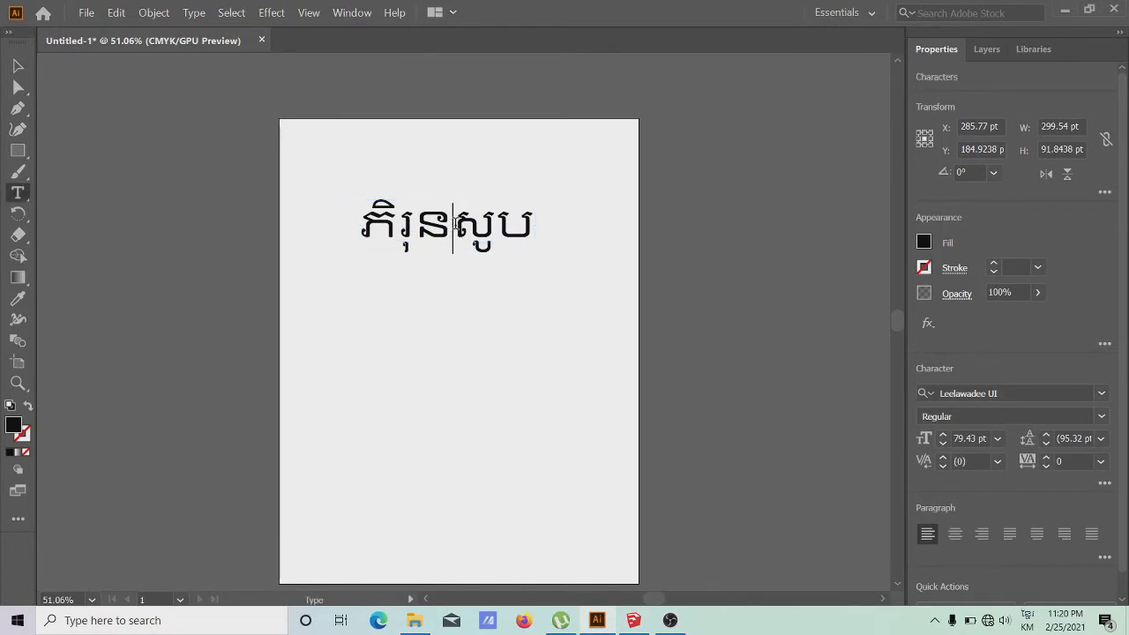
left_click(343, 162)
left_click_drag(454, 222, 429, 219)
key("t")
key("ctrl+a")
key("BackSpace")
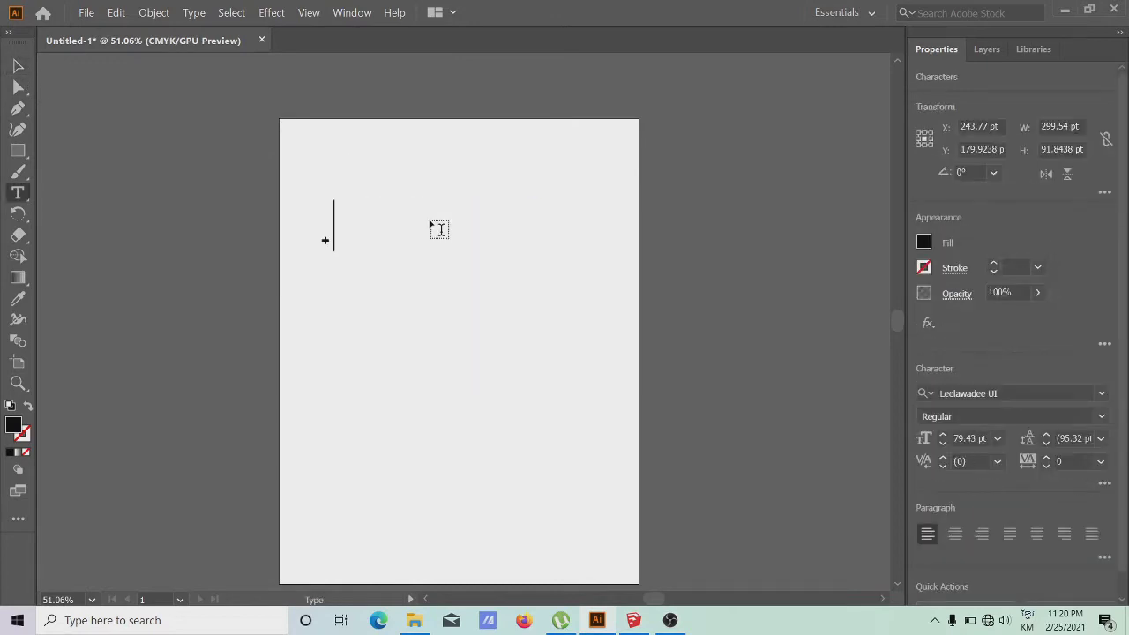
key("ctrl+z")
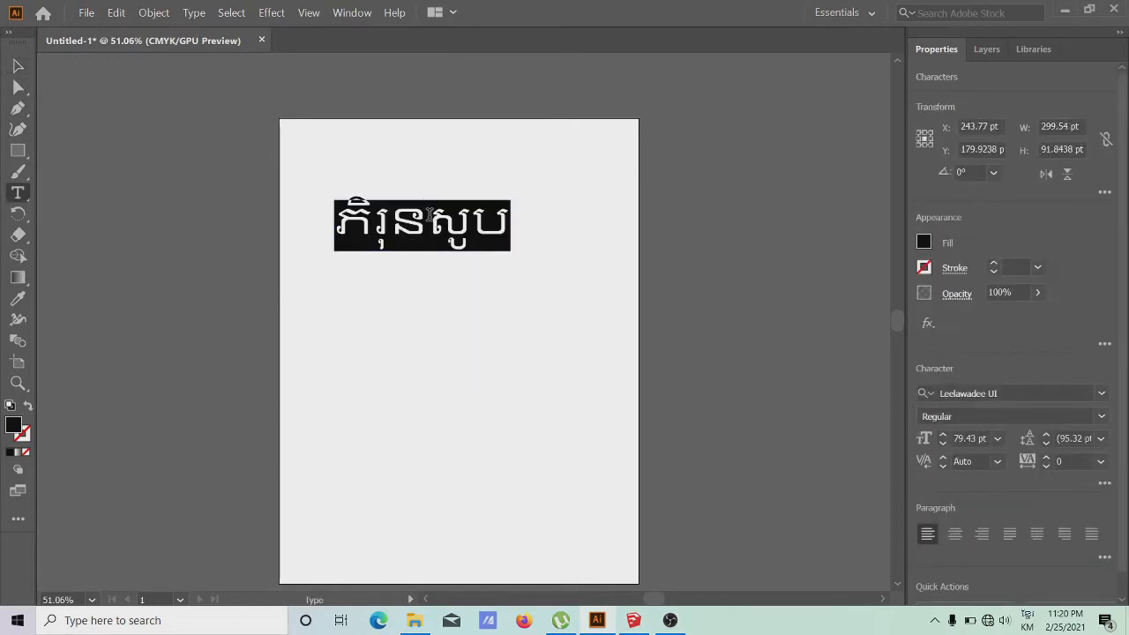
Insert a space between the two words of the Khmer text and leave text editing.
left_click(428, 227)
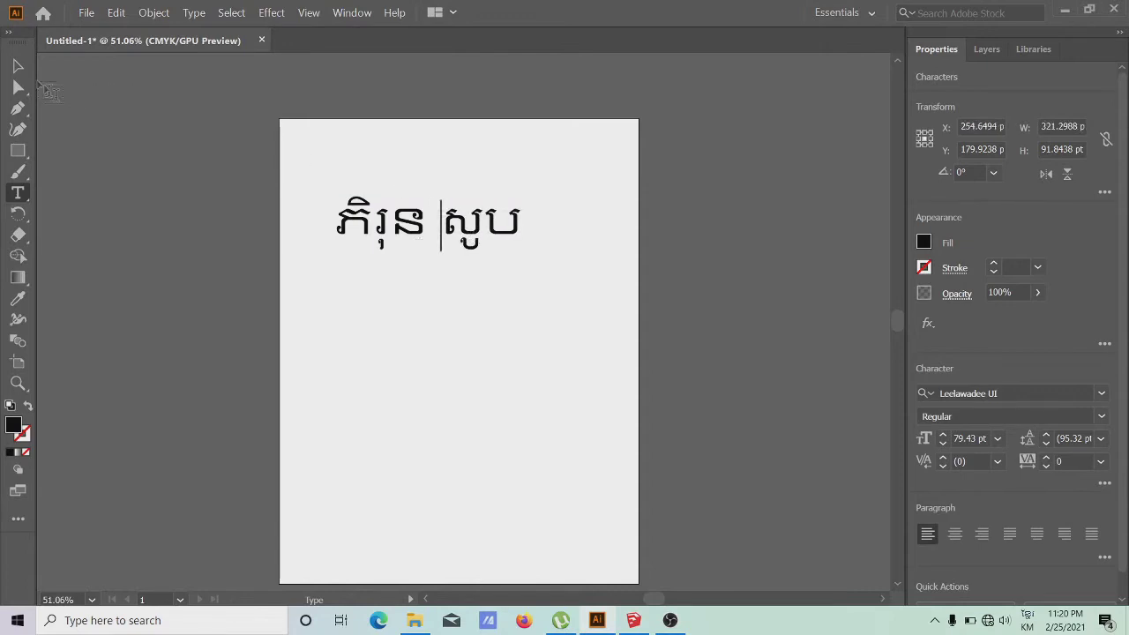
left_click(16, 65)
key("ctrl+shift+a")
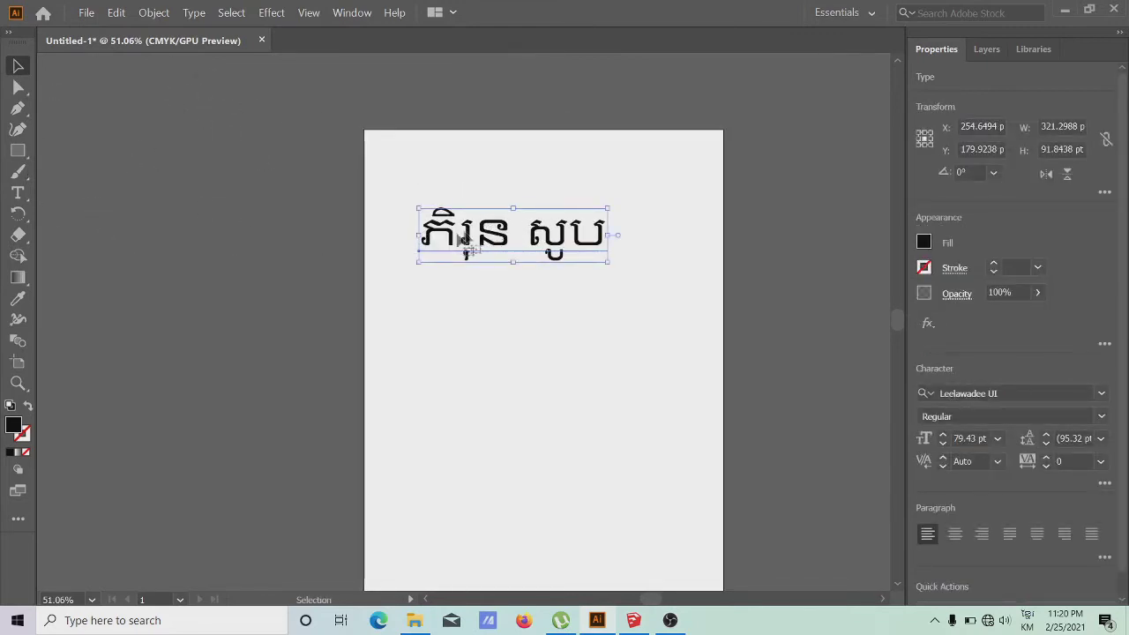
Change the workspace from Essentials to Printing and Proofing.
left_click(868, 14)
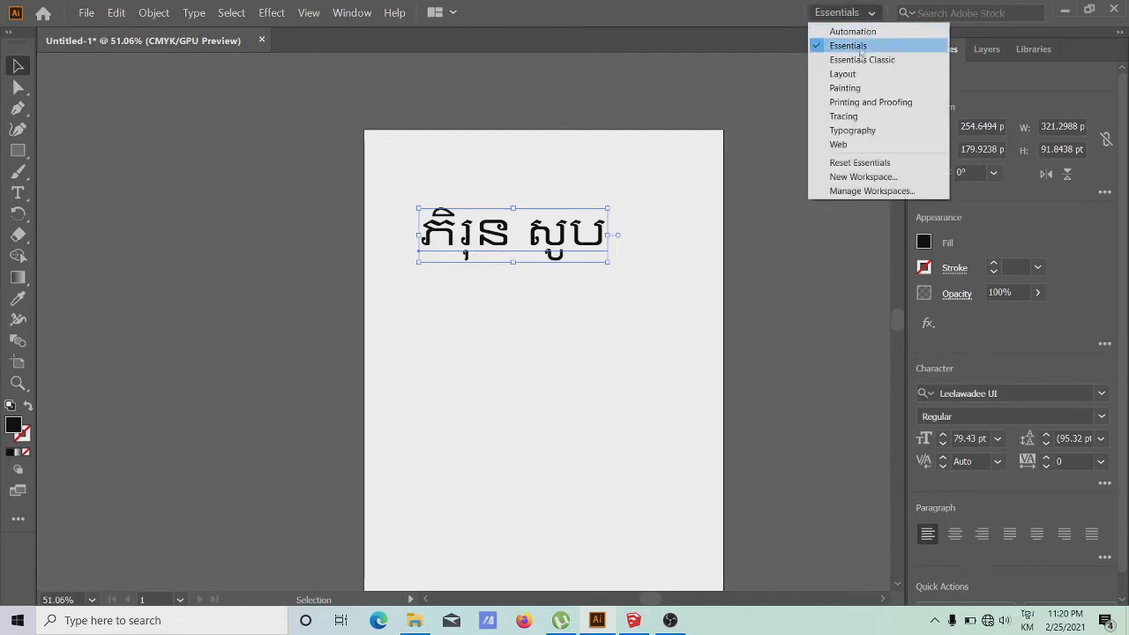
left_click(857, 104)
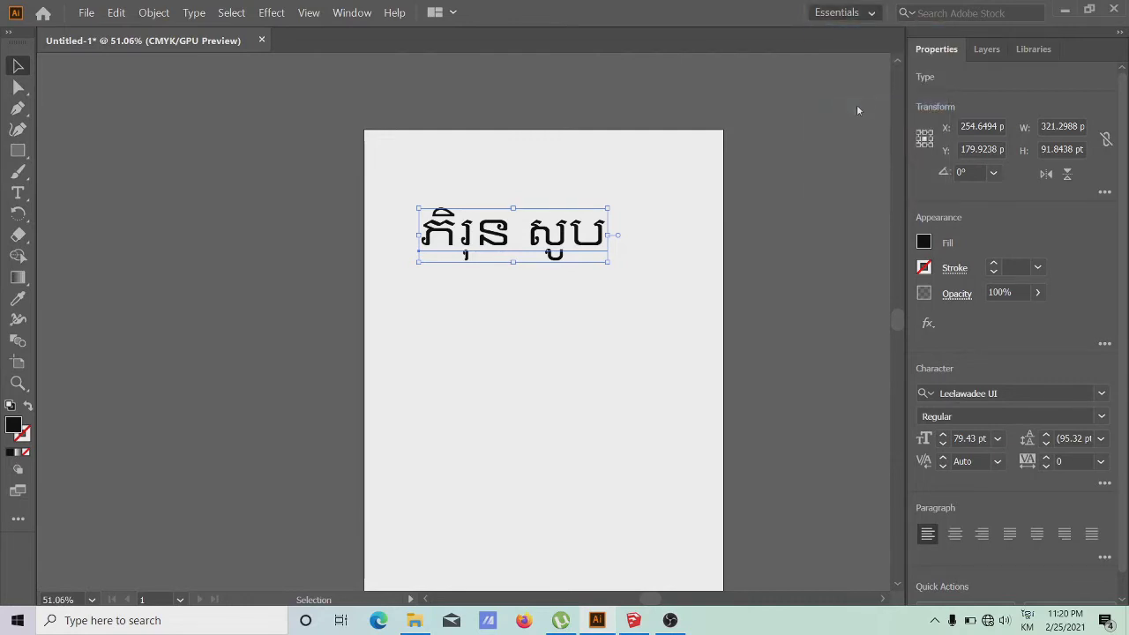
left_click(868, 14)
left_click(504, 96)
left_click(512, 265)
Enlarge the Khmer text to span most of the artboard's width and shift it slightly left.
left_click_drag(461, 192, 574, 184)
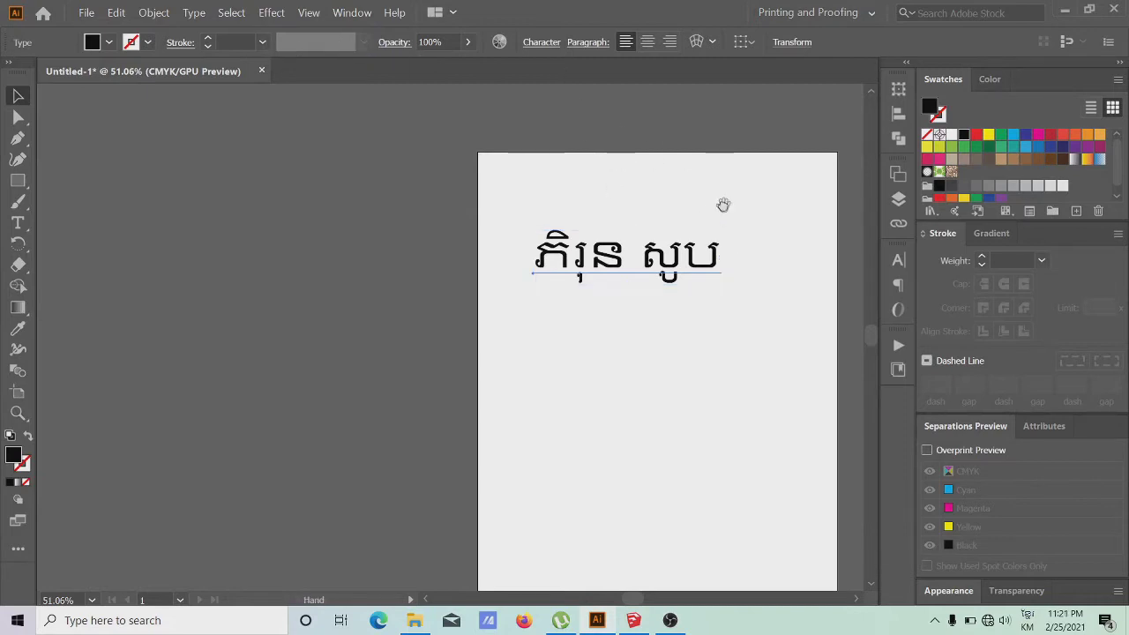
left_click_drag(723, 204, 662, 199)
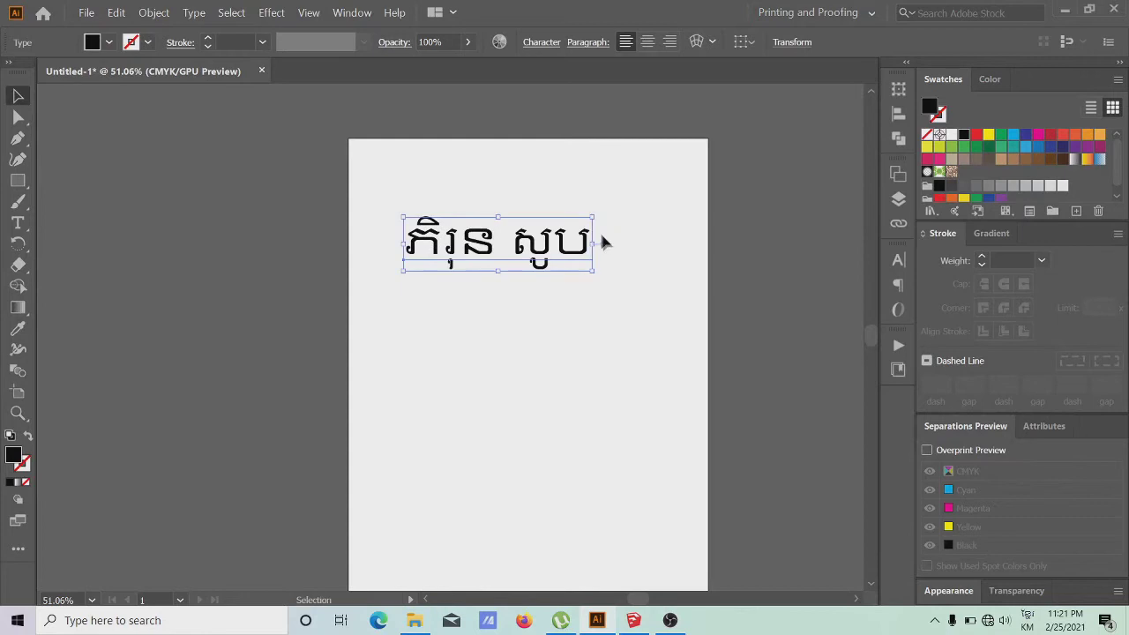
left_click_drag(593, 216, 655, 199)
left_click_drag(639, 238, 628, 238)
Convert the Khmer text to outlines.
right_click(593, 226)
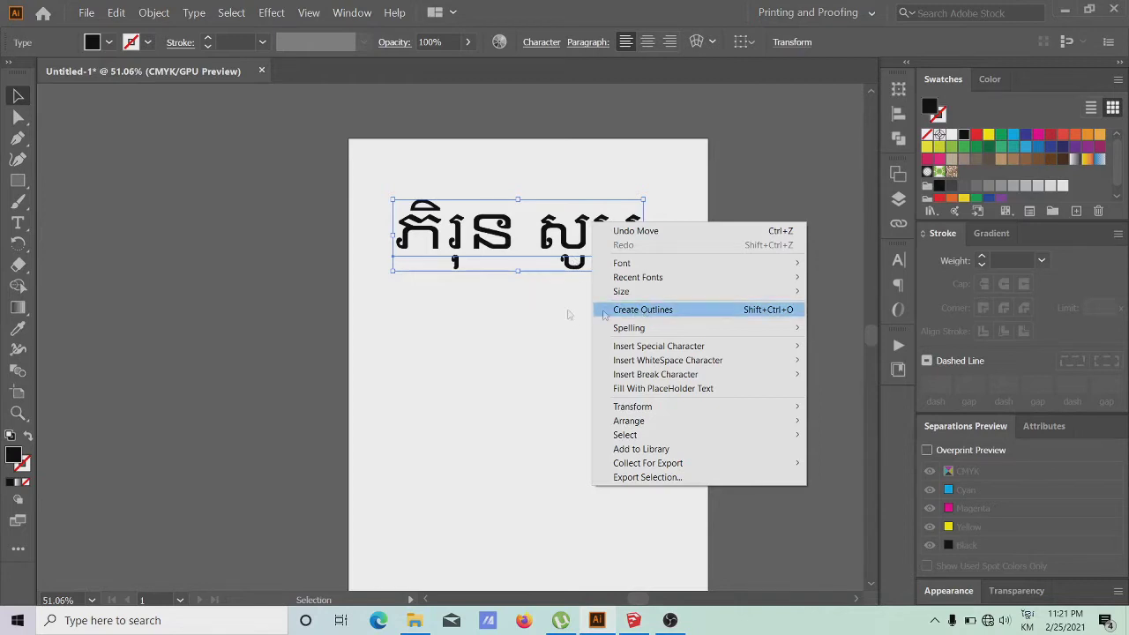
left_click(530, 305)
left_click(611, 242)
left_click(574, 308)
left_click(612, 244)
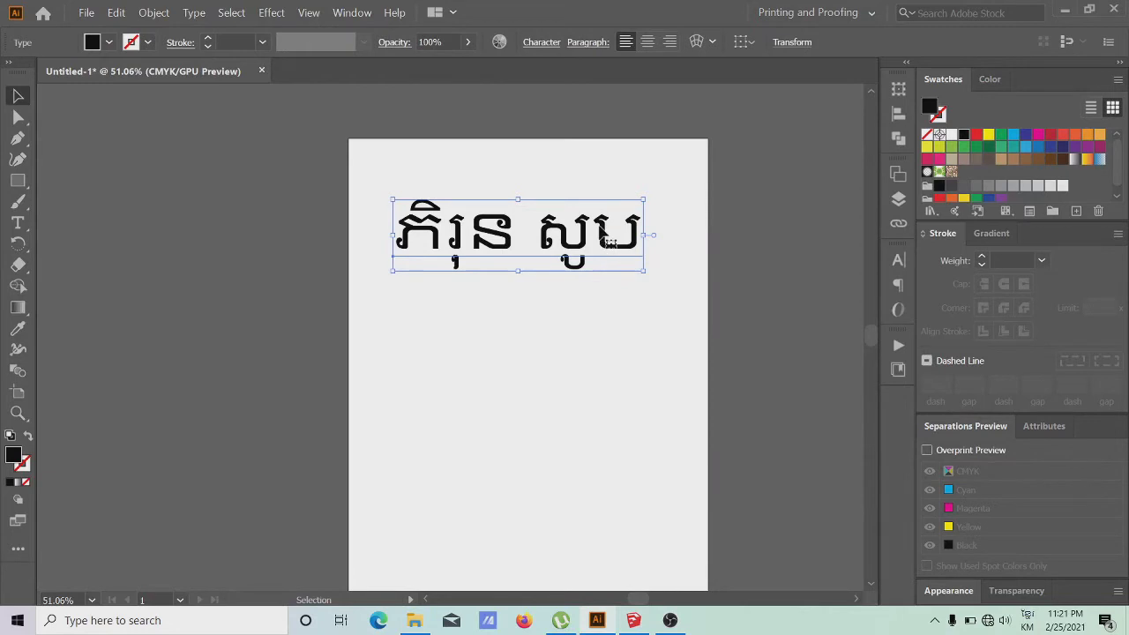
right_click(599, 230)
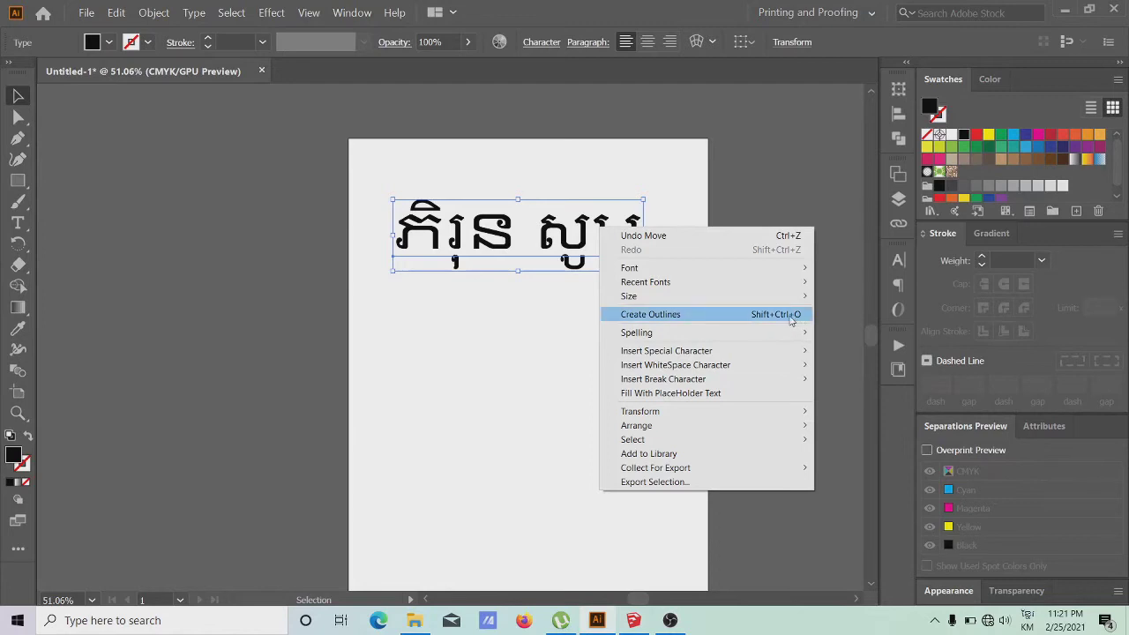
left_click(701, 315)
left_click(629, 289)
left_click(631, 231)
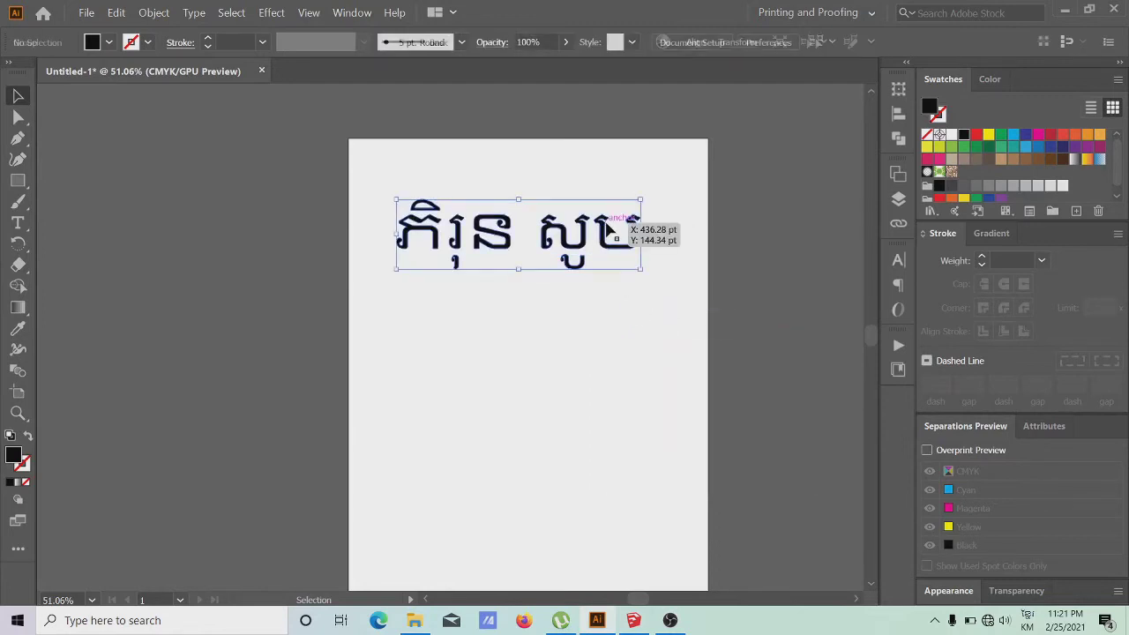
Ungroup the outlined Khmer letters and deselect them.
right_click(579, 231)
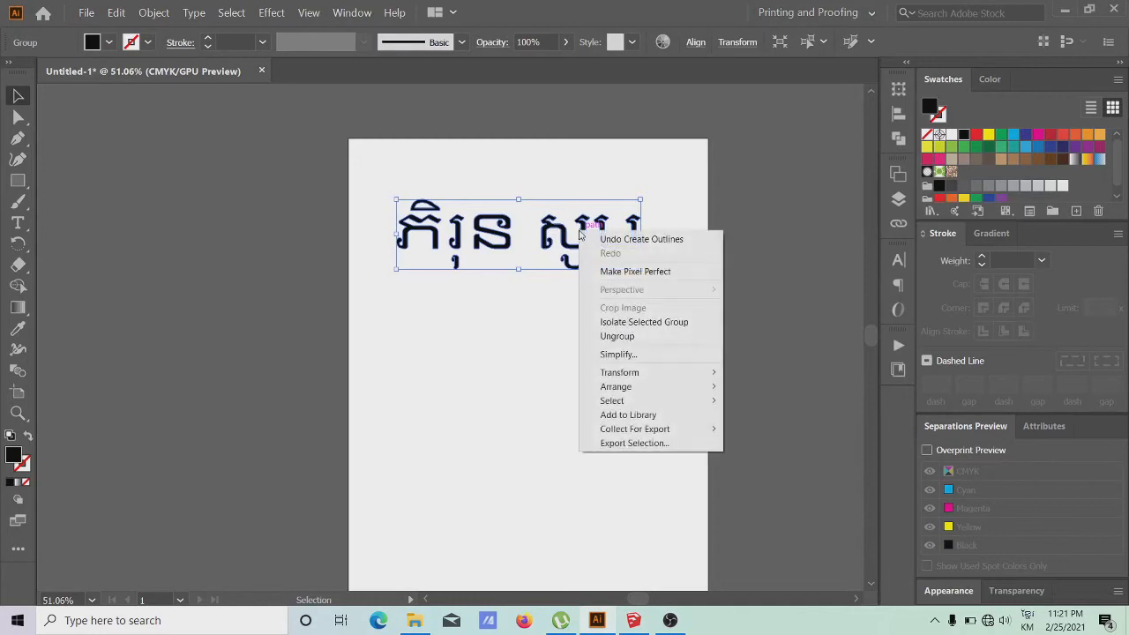
left_click(621, 336)
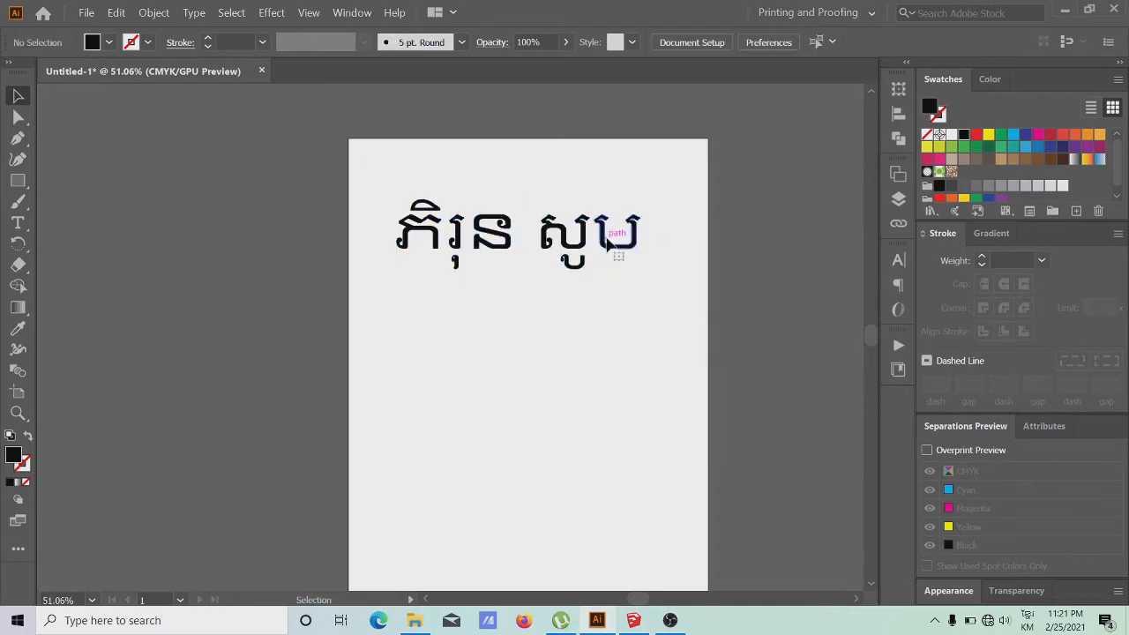
left_click(610, 301)
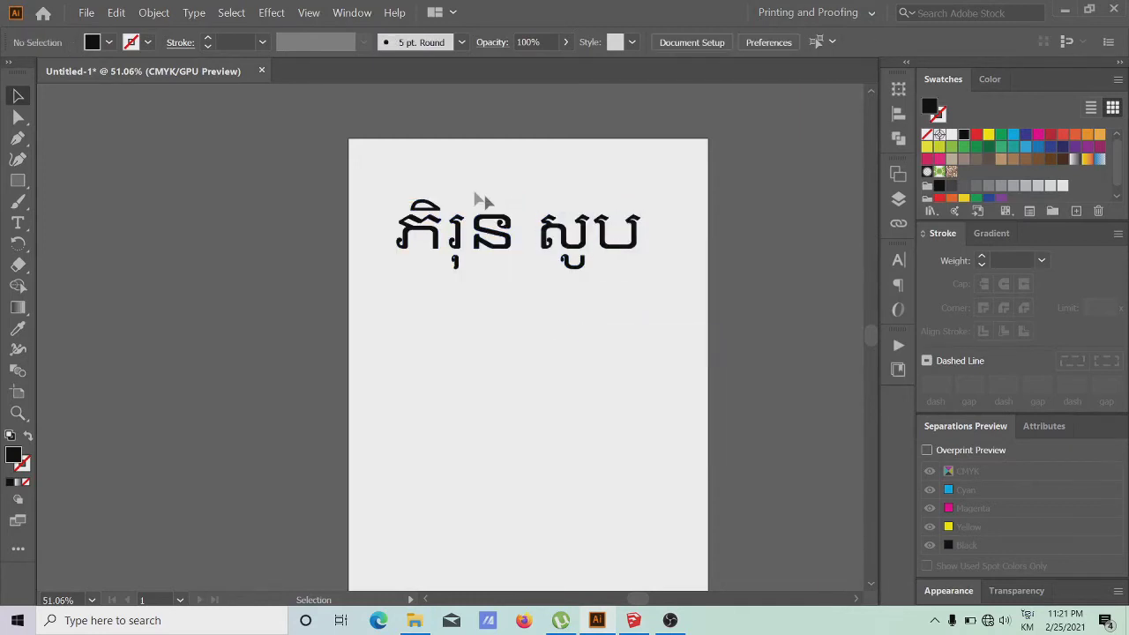
Select all the letter outlines and start an Export As with AutoCAD Interchange File (*.DXF) as the file type.
left_click_drag(380, 172, 678, 299)
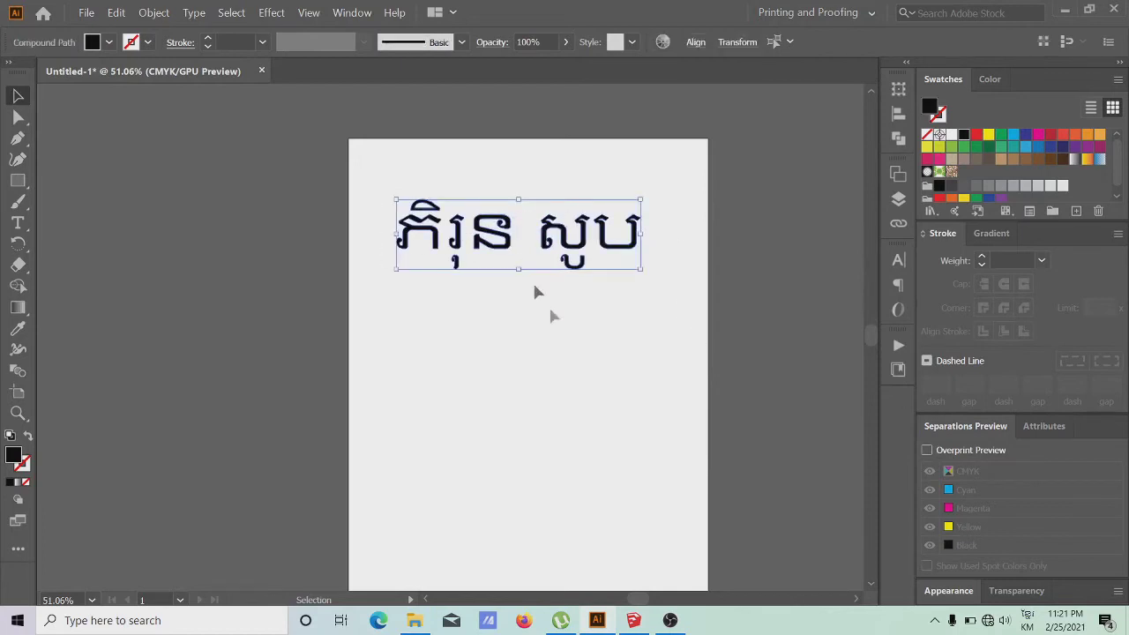
left_click(89, 13)
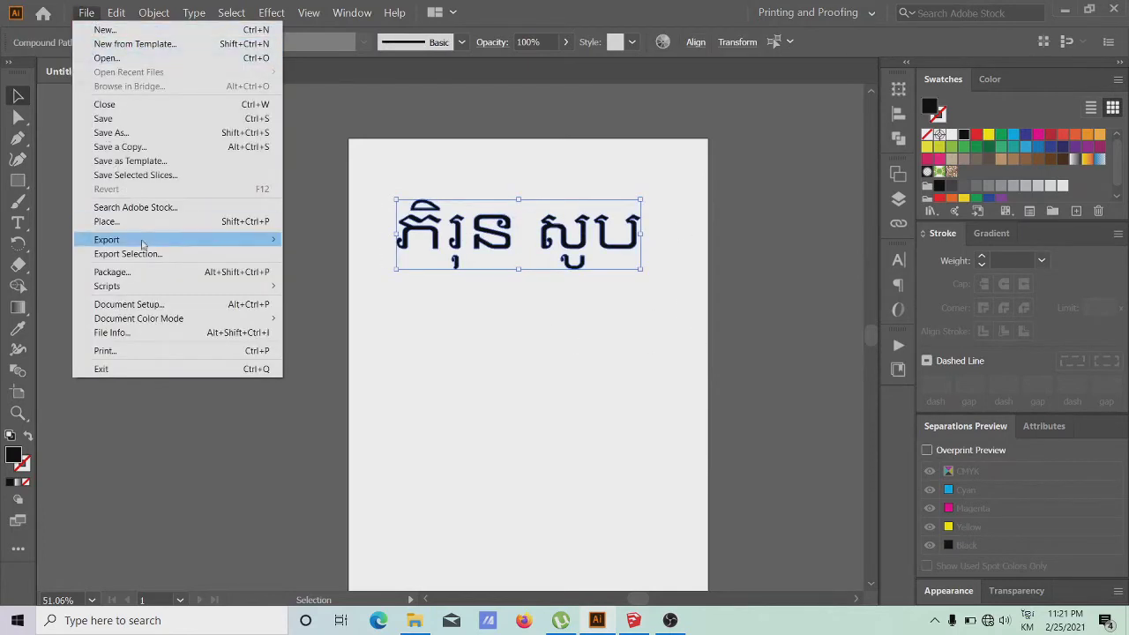
mouse_move(145, 241)
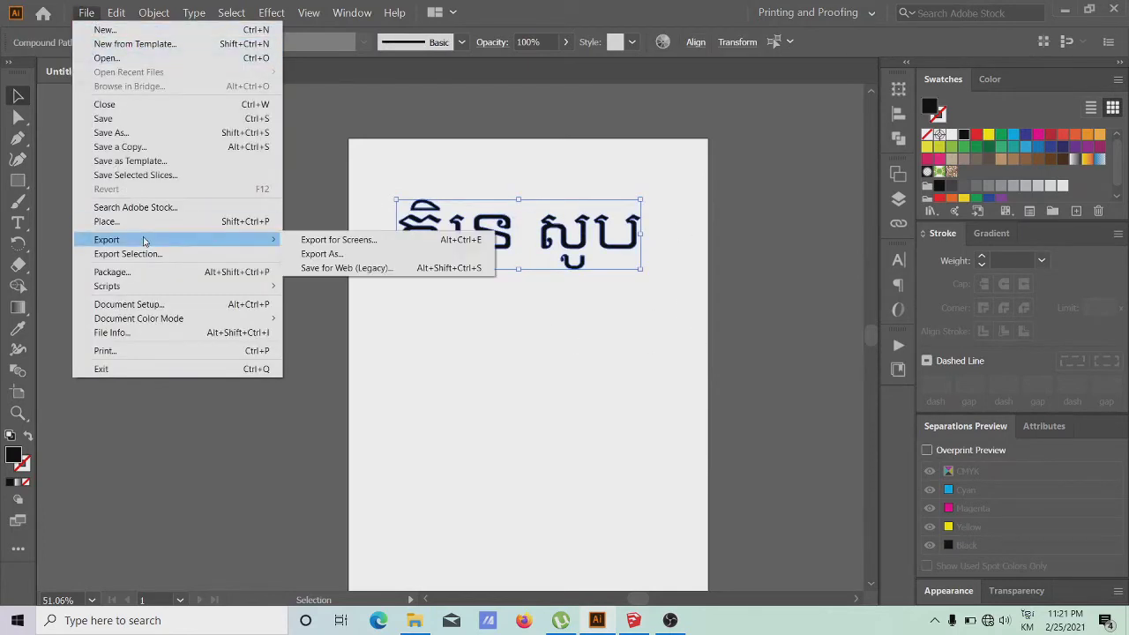
left_click(339, 255)
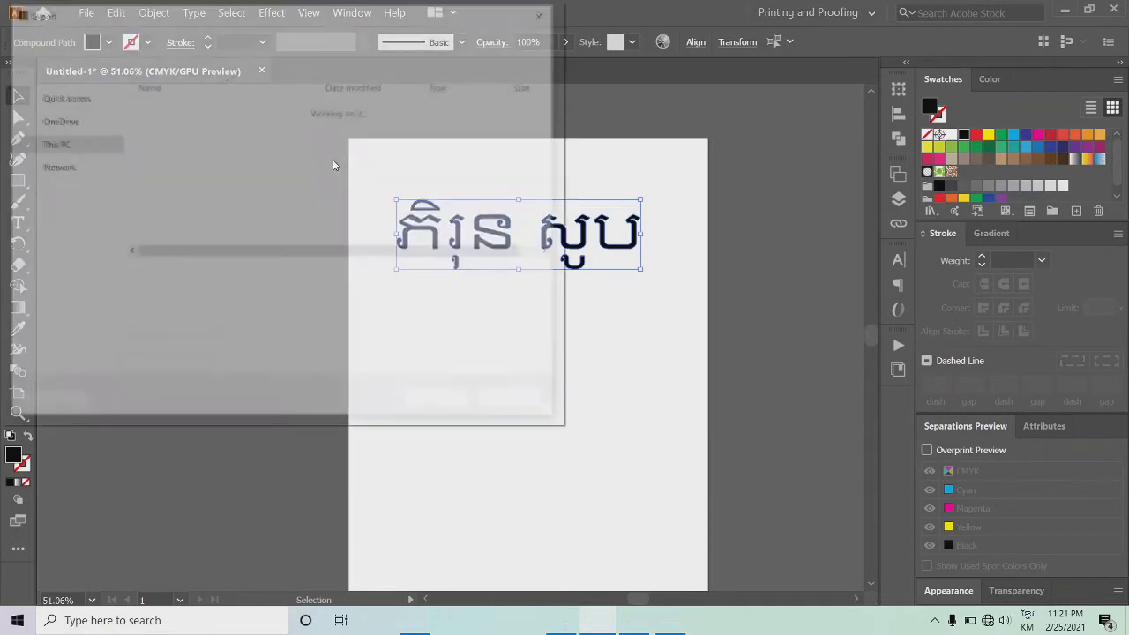
left_click(235, 293)
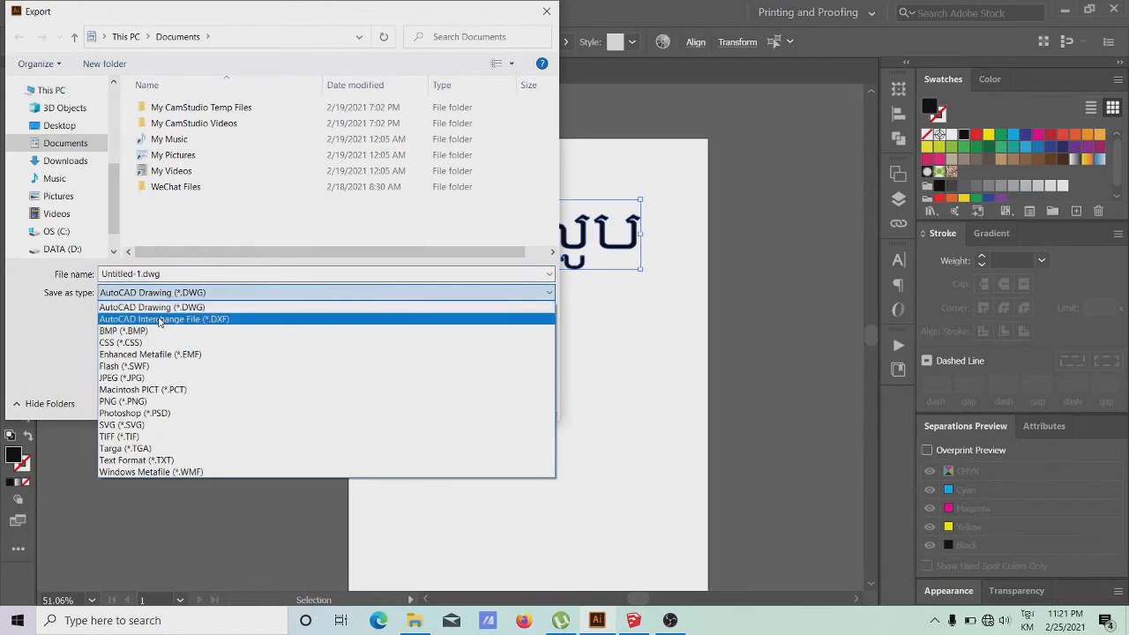
left_click(221, 321)
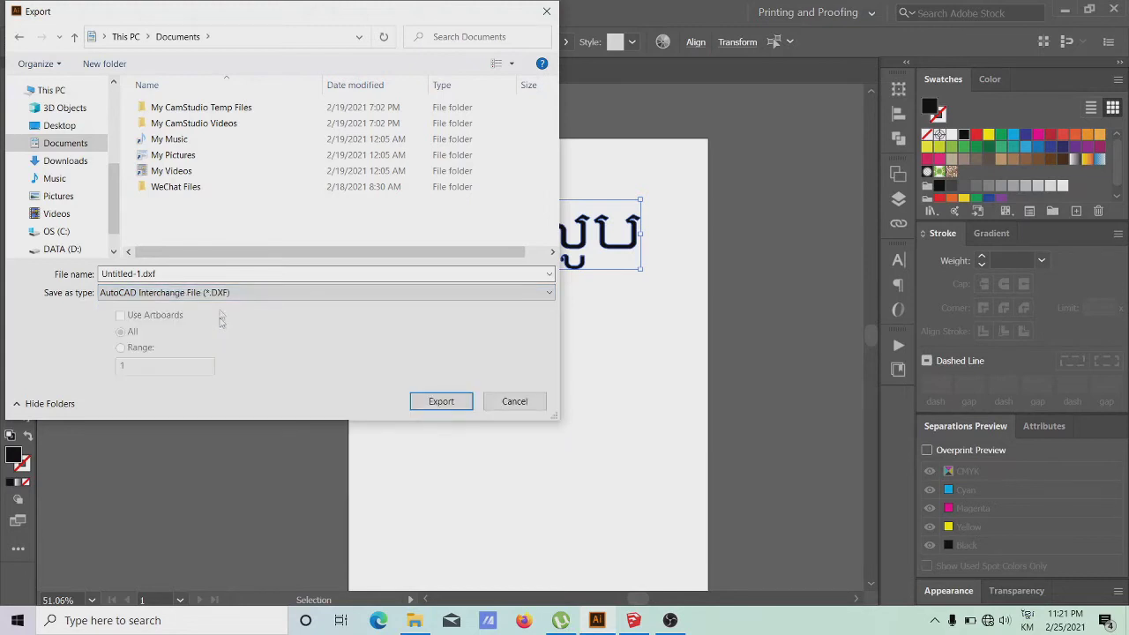
Choose the Desktop as the export folder and clear the default name in front of the .dxf extension.
left_click(76, 129)
left_click(189, 273)
double_click(136, 273)
left_click(136, 274)
left_click_drag(141, 273, 99, 275)
key("BackSpace")
type("ក")
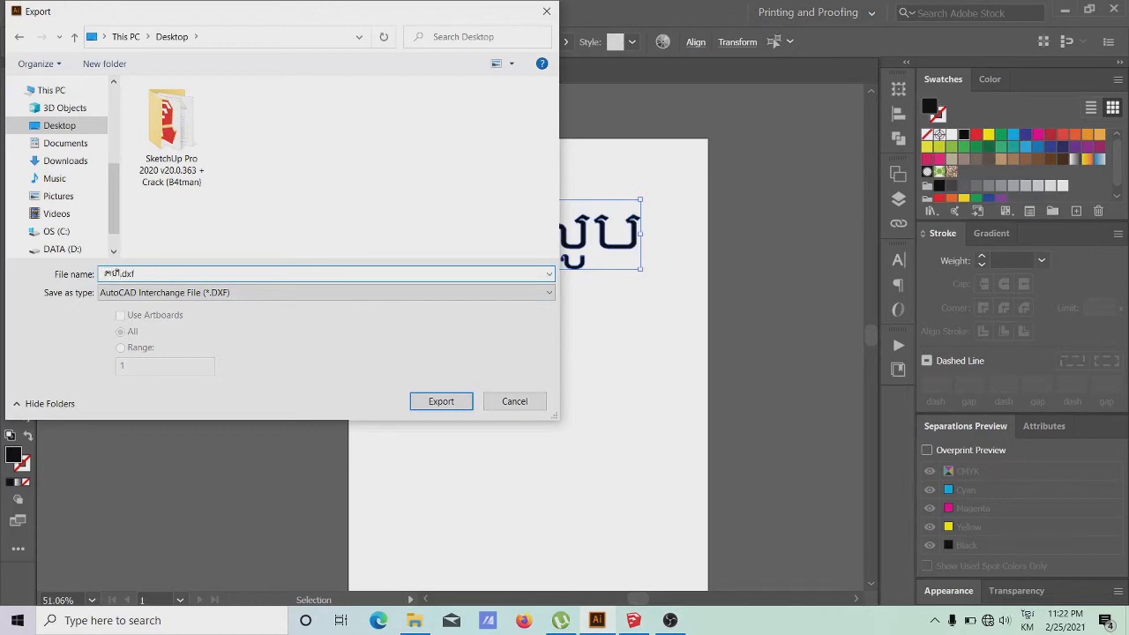
type("ោរុ")
key("BackSpace")
key("BackSpace")
key("BackSpace")
key("BackSpace")
key("BackSpace")
key("BackSpace")
key("BackSpace")
key("BackSpace")
key("BackSpace")
key("BackSpace")
key("BackSpace")
Switch the keyboard to English, name the file Phirun Shop.dxf and export it with the default DXF options.
key("alt+shift")
key("alt+shift")
type("ហ")
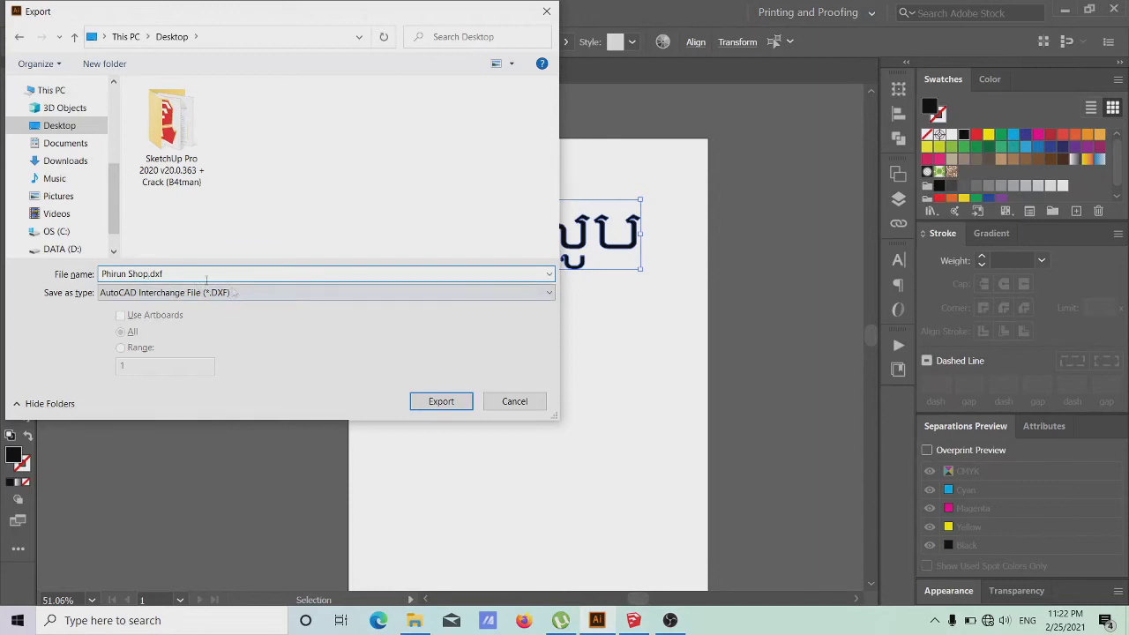
left_click(441, 401)
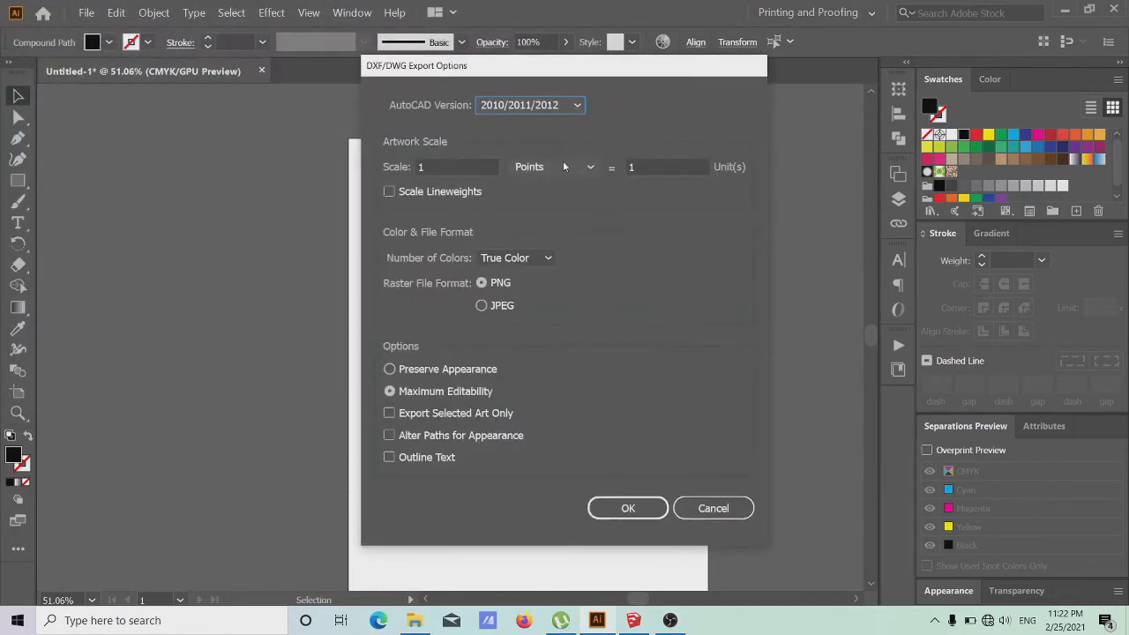
left_click(627, 510)
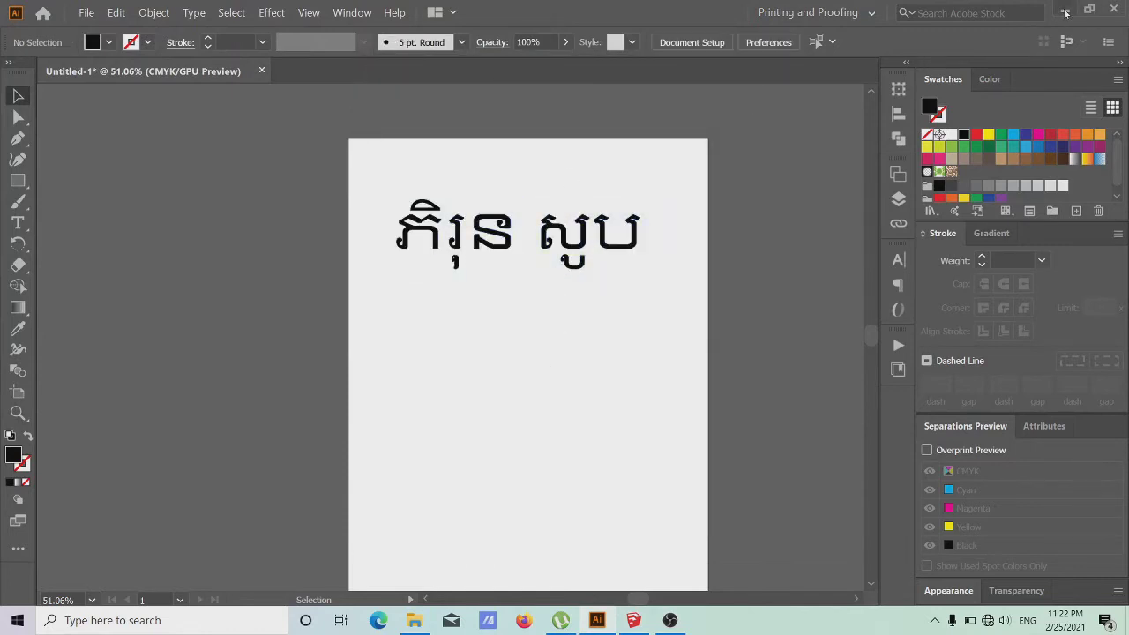
Switch to SketchUp, set the front view and orbit it to look down slightly at the origin.
left_click(633, 621)
scroll(547, 279, "down", 3)
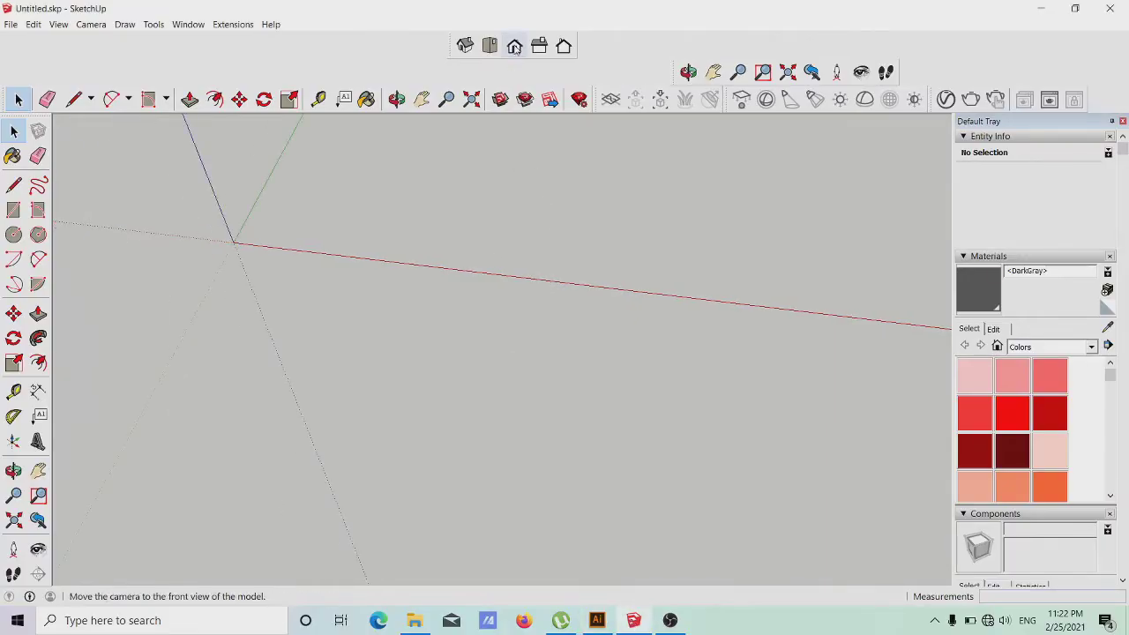
left_click(514, 46)
left_click(396, 98)
left_click_drag(497, 234, 534, 343)
Start an import from the Desktop folder with AutoCAD Files (*.dwg, *.dxf) as the file type.
left_click(11, 24)
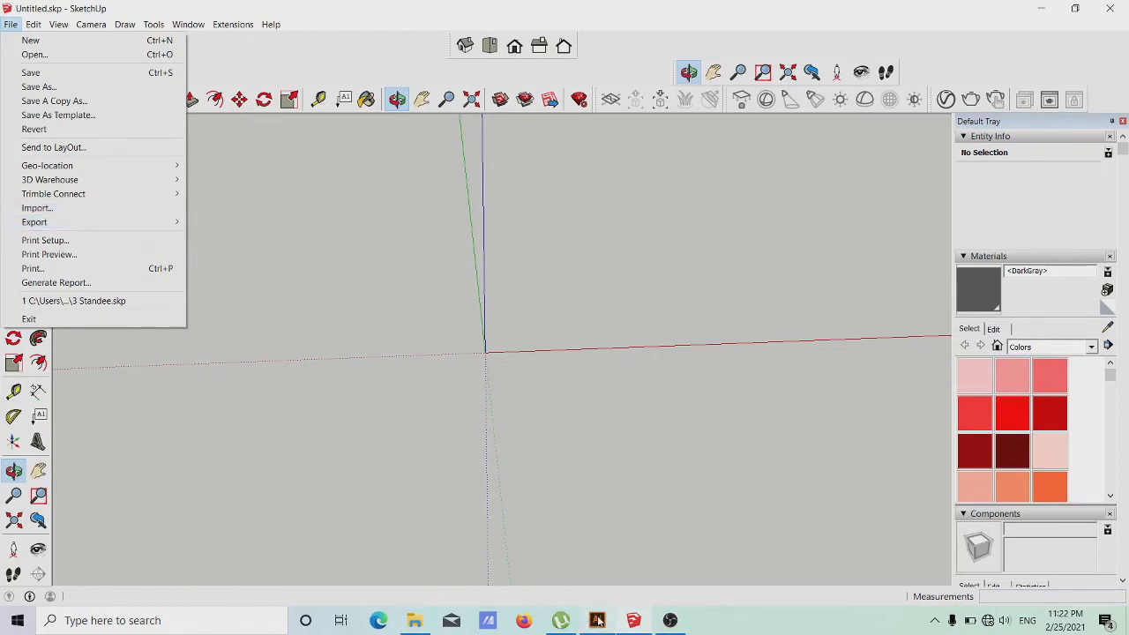
left_click(61, 209)
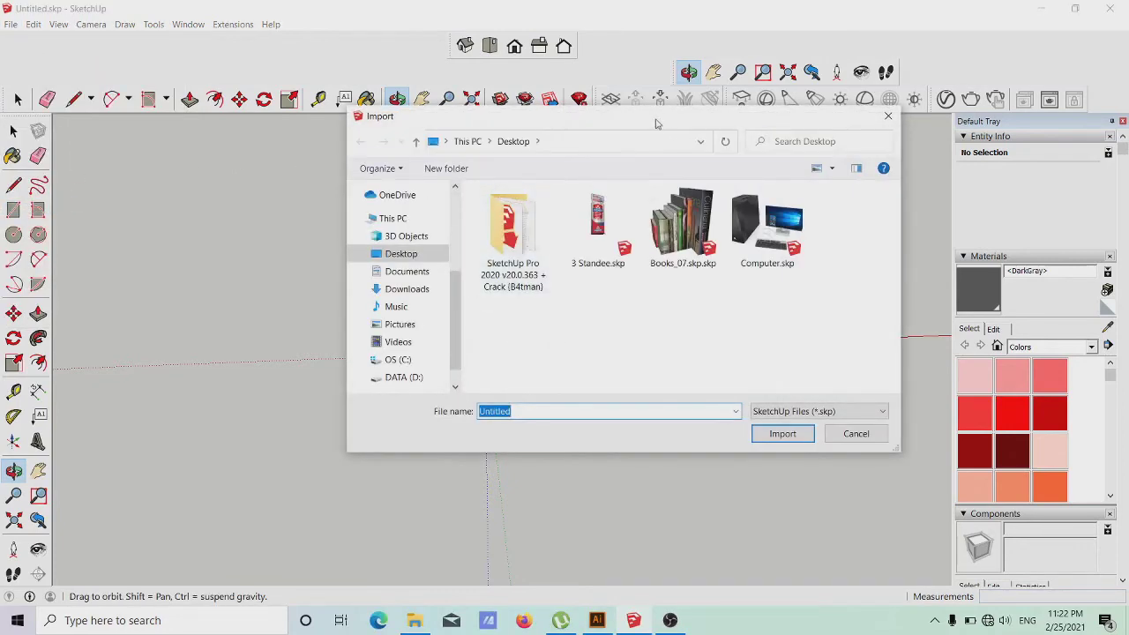
left_click_drag(655, 123, 504, 90)
left_click(246, 226)
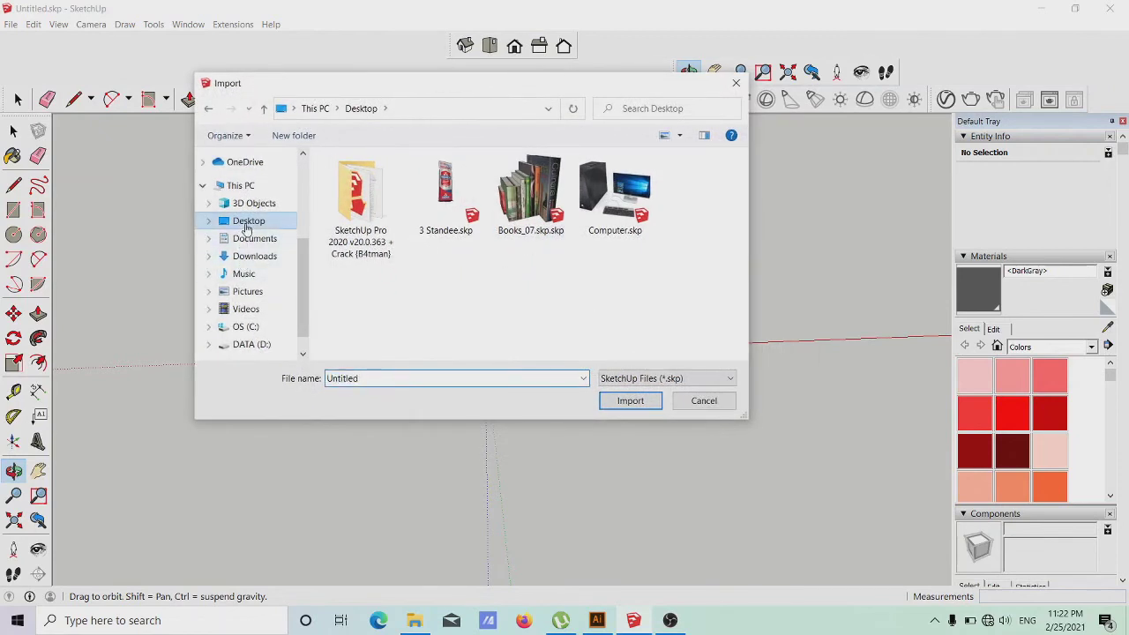
left_click(663, 381)
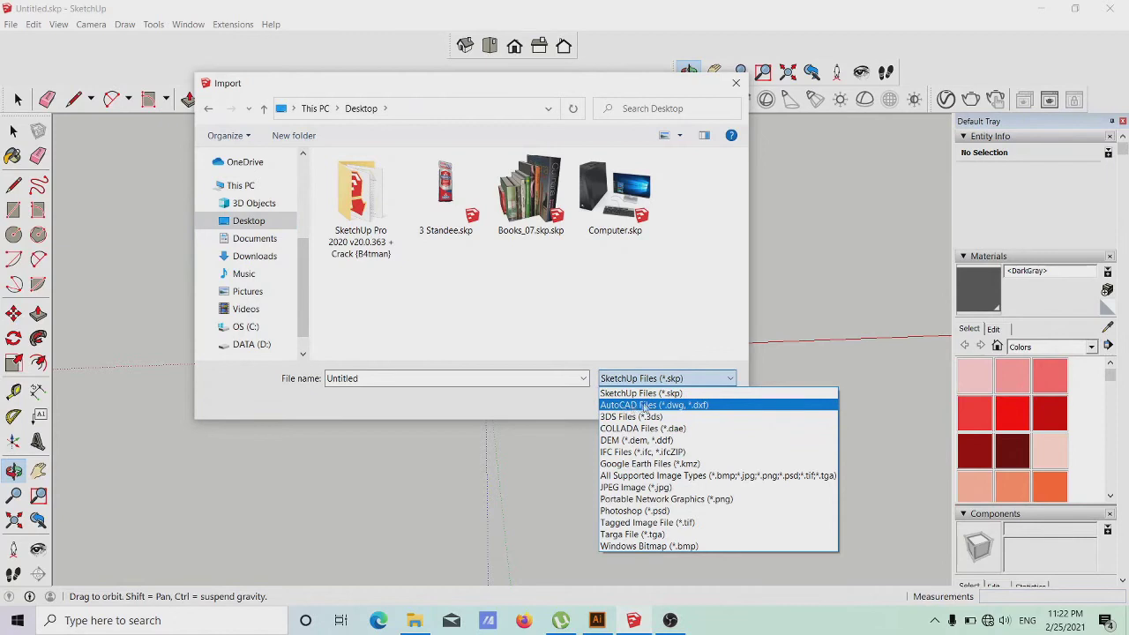
left_click(662, 385)
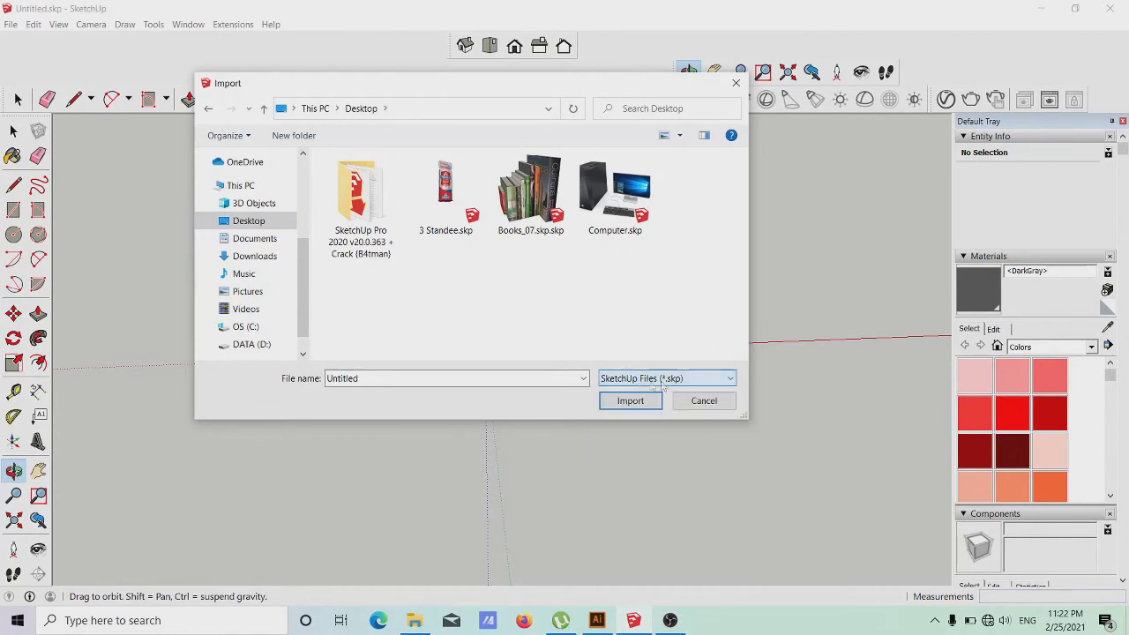
left_click(664, 384)
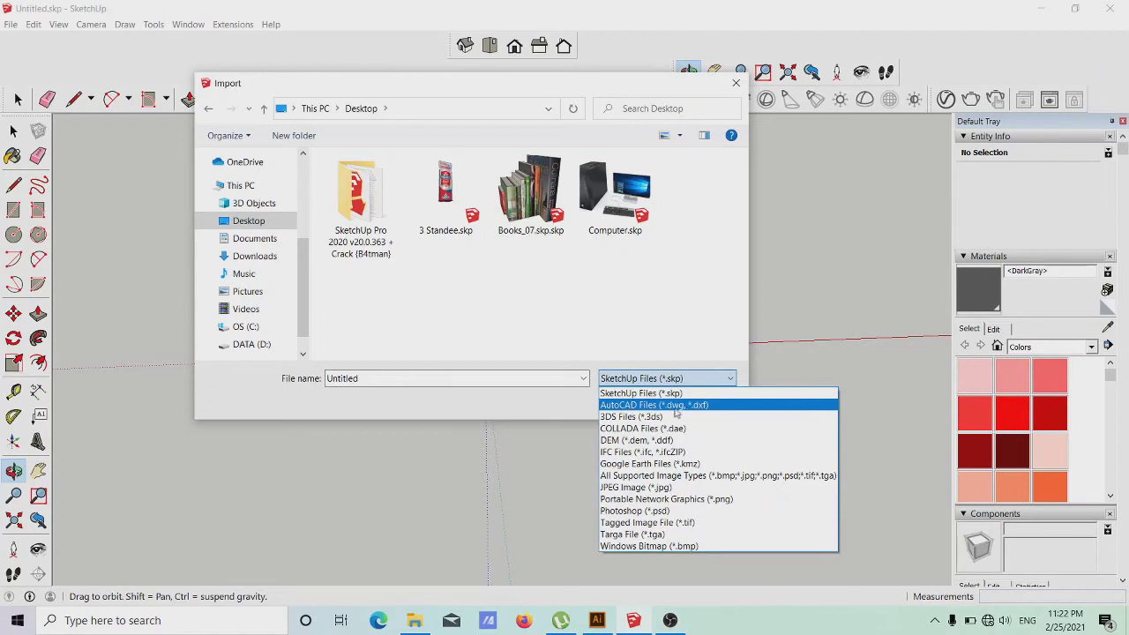
left_click(691, 406)
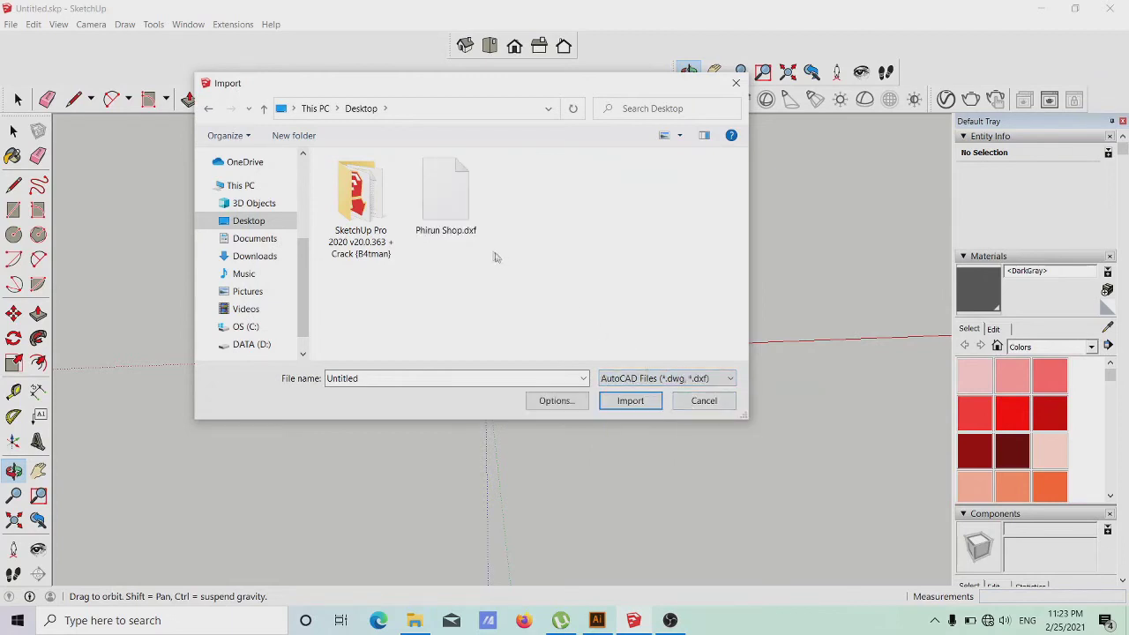
Import Phirun Shop.dxf and view the imported lettering at an angle from above.
left_click(449, 203)
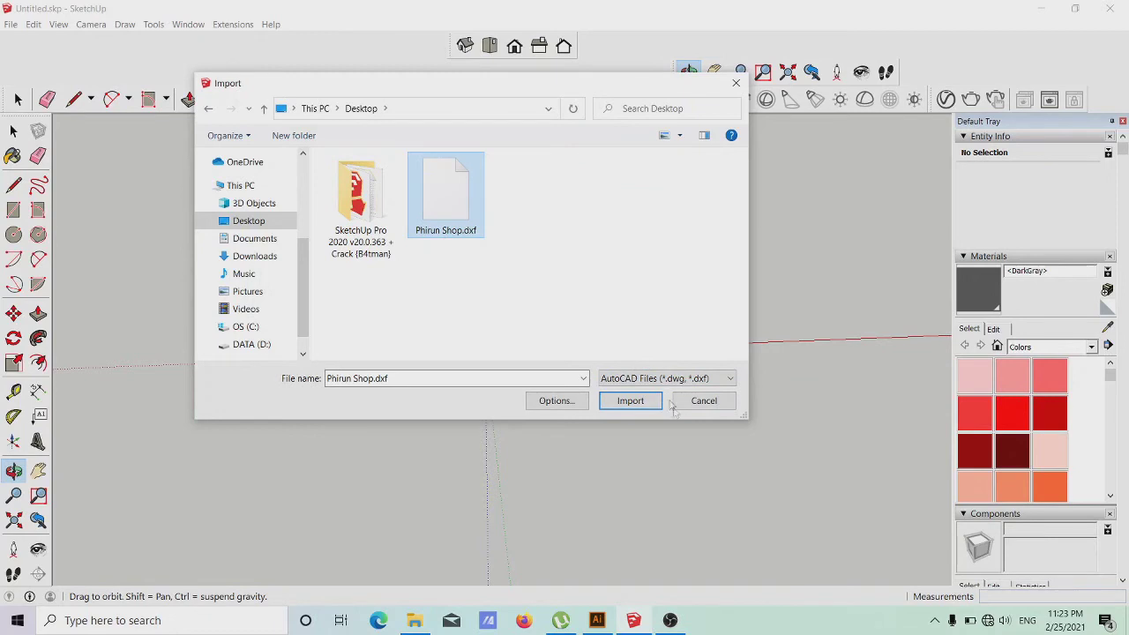
left_click(631, 402)
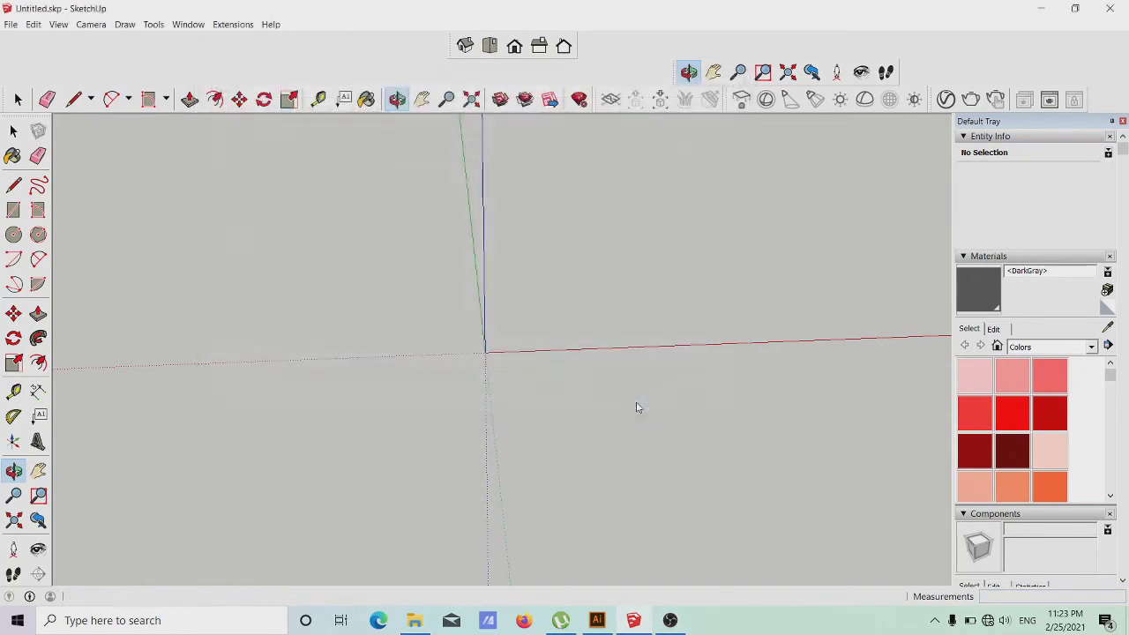
left_click(636, 420)
scroll(574, 358, "up", 8)
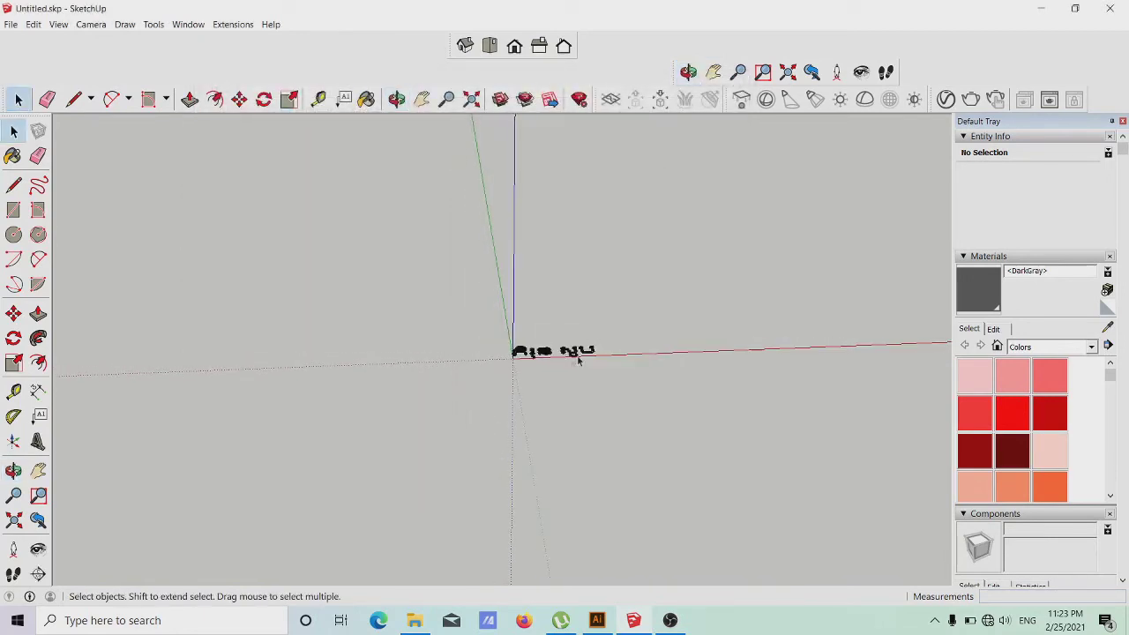
left_click(398, 100)
left_click_drag(632, 315, 609, 323)
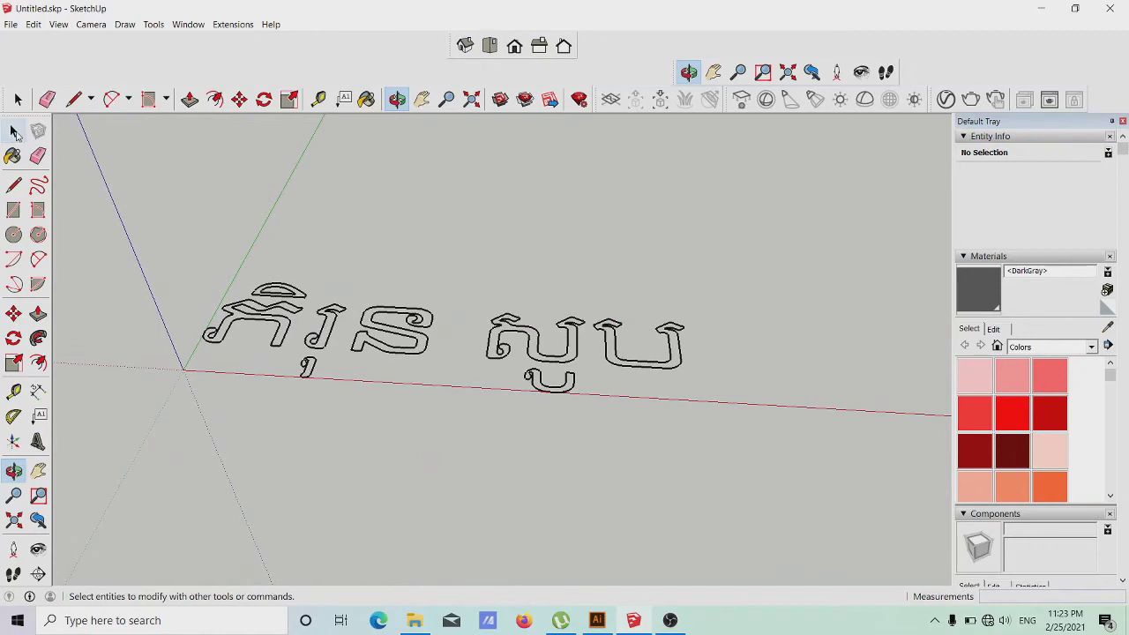
Examine up close whether the imported letter outlines are loose edges or filled faces.
left_click(13, 131)
left_click(416, 341)
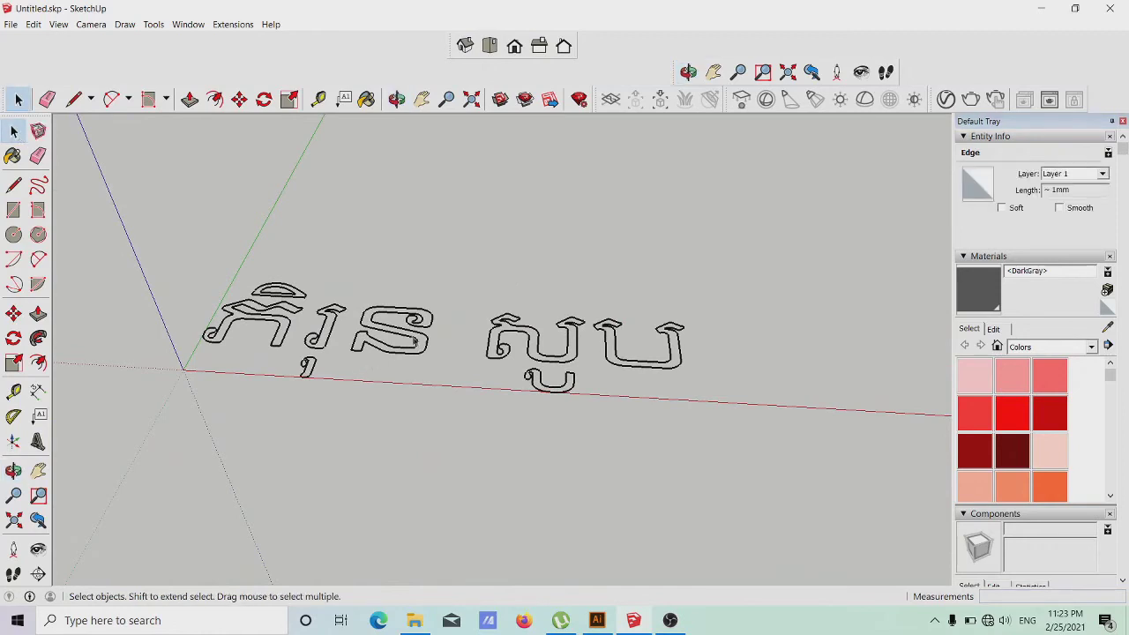
scroll(416, 342, "up", 5)
left_click(427, 330)
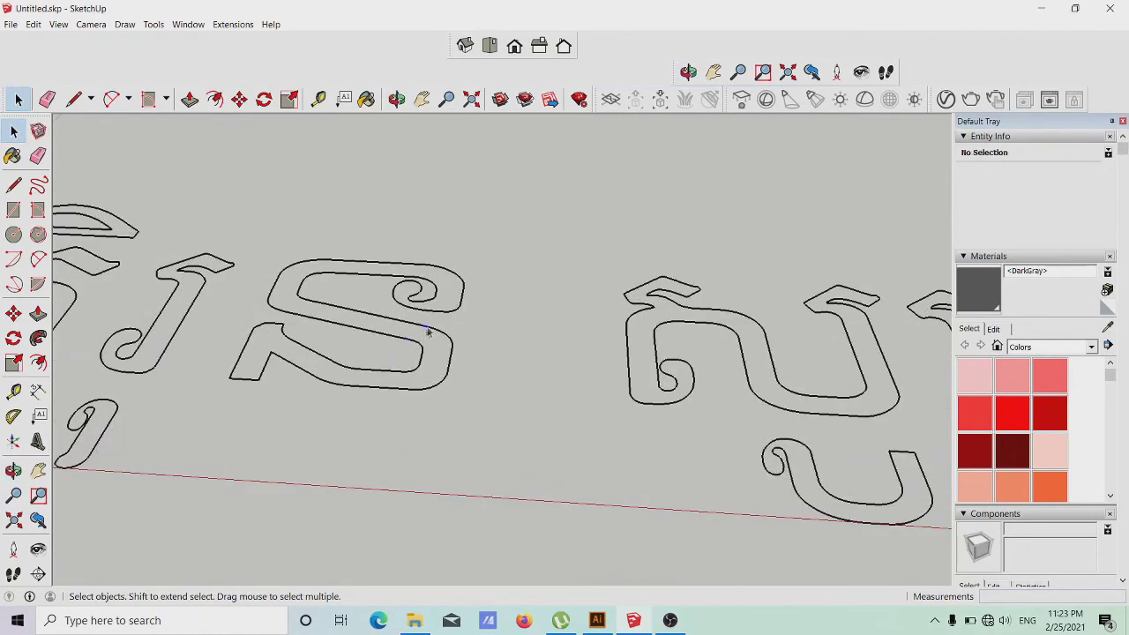
left_click(427, 331)
scroll(411, 325, "down", 1)
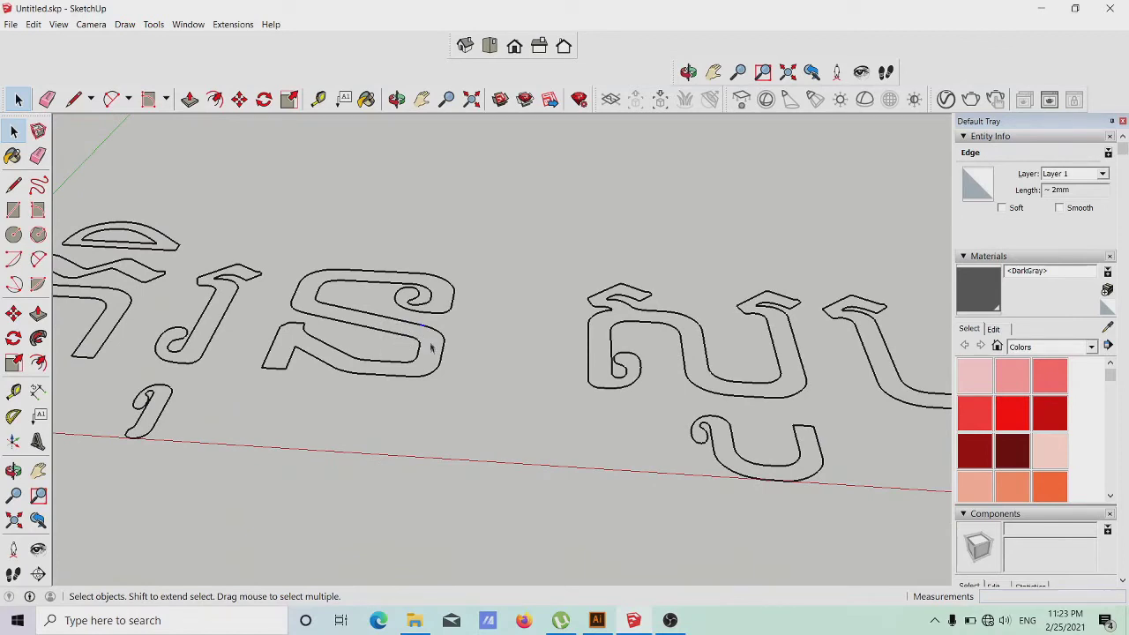
scroll(411, 335, "down", 3)
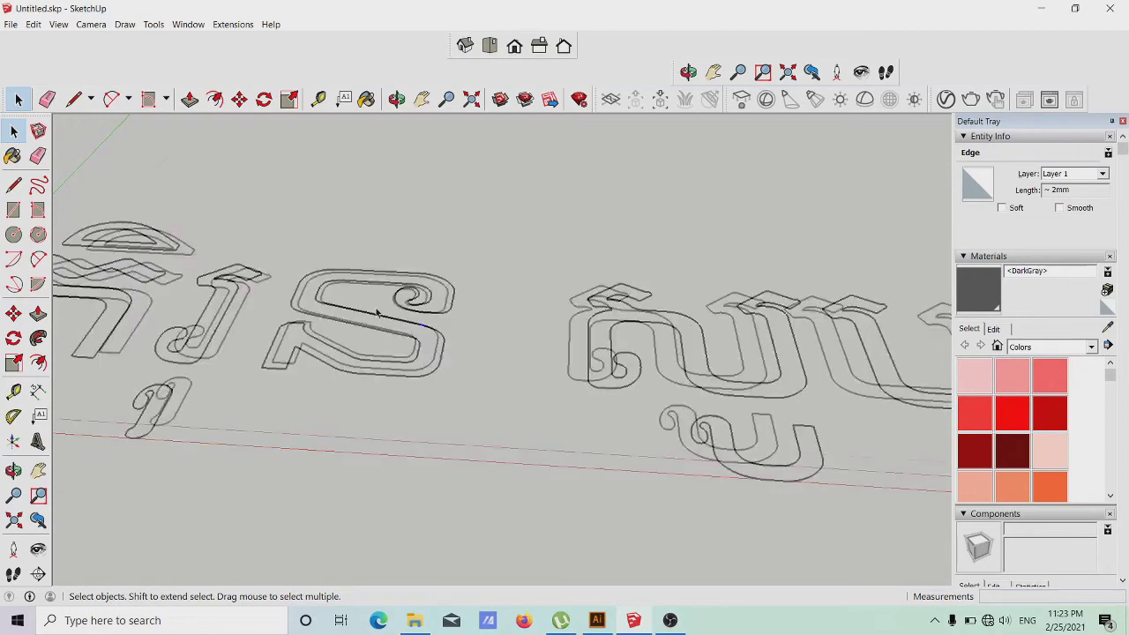
scroll(604, 330, "up", 2)
scroll(604, 331, "up", 1)
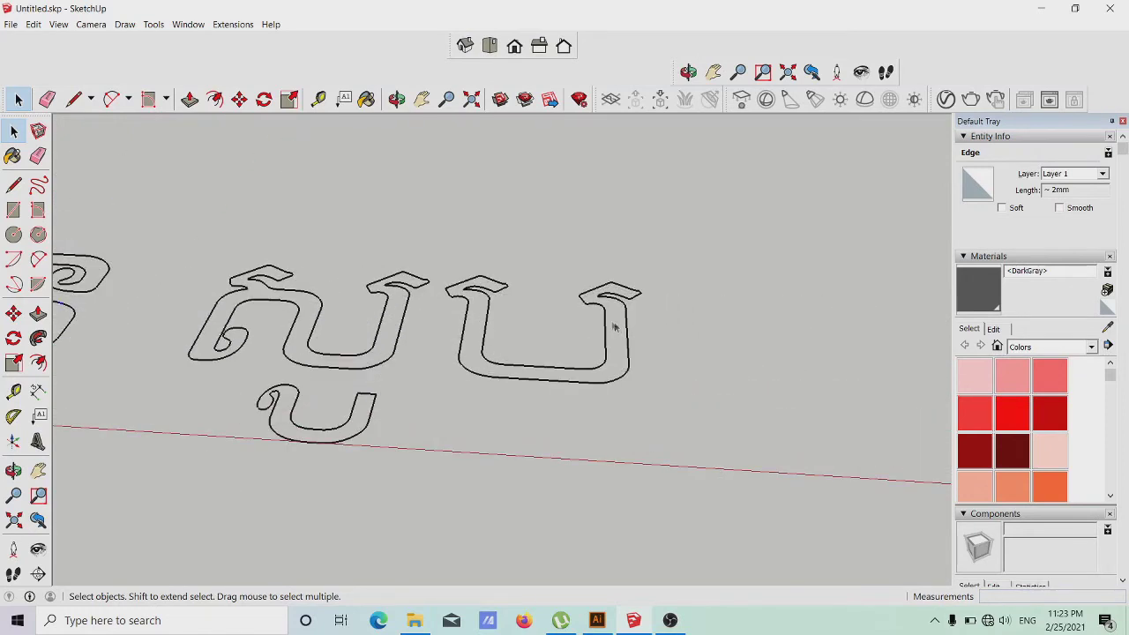
Trace a short line over the inner edge of the last letter to fill its outline with a face.
left_click(78, 102)
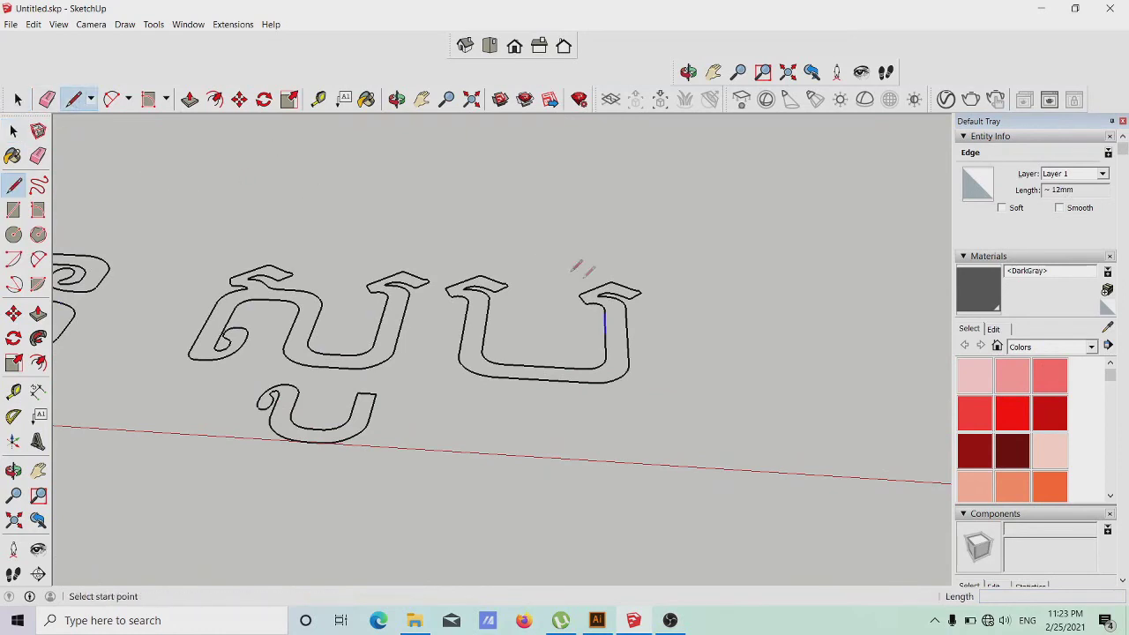
scroll(617, 331, "up", 3)
left_click(571, 307)
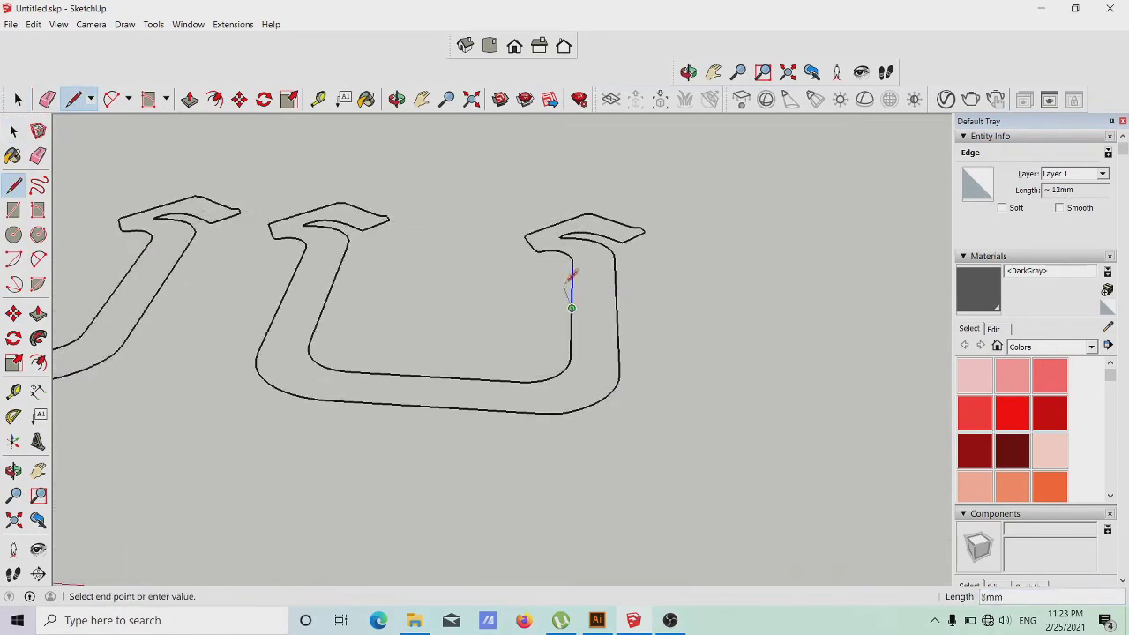
left_click(573, 268)
scroll(597, 269, "down", 3)
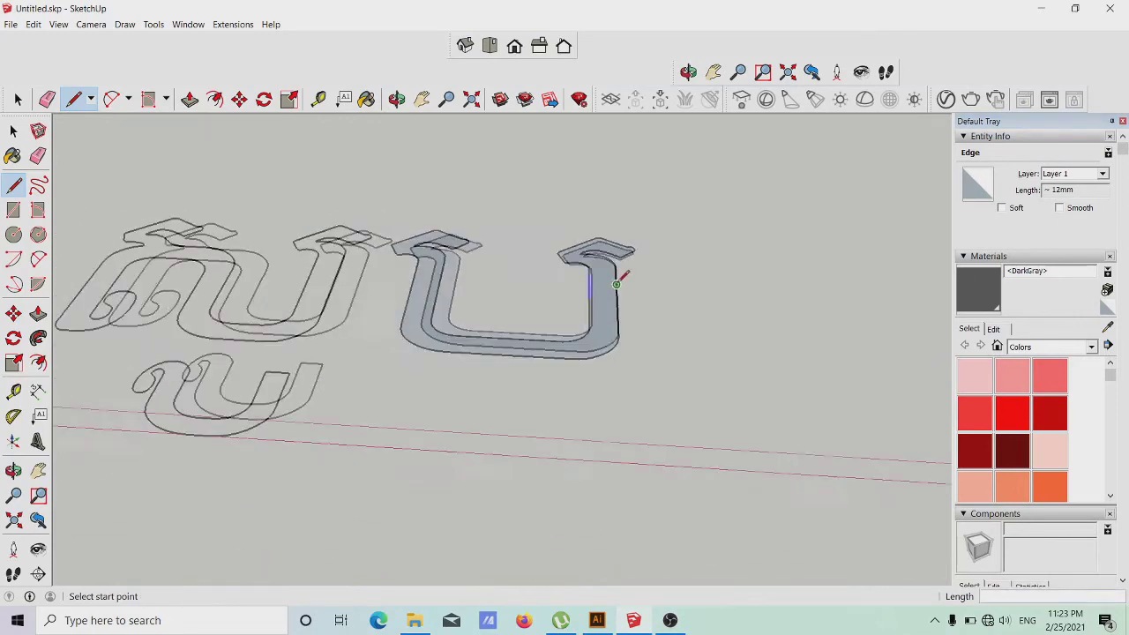
Trace one edge each on the second-to-last letter and the subscript below it to fill both outlines with faces.
scroll(392, 260, "up", 5)
left_click(388, 269)
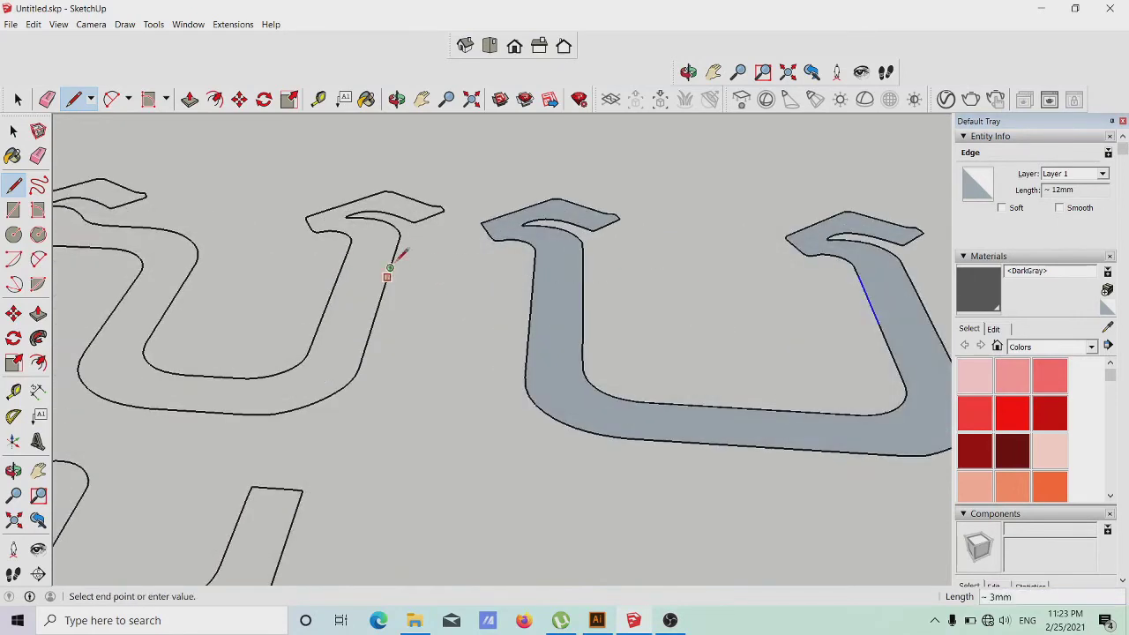
left_click(408, 247)
scroll(415, 251, "down", 4)
scroll(428, 293, "up", 3)
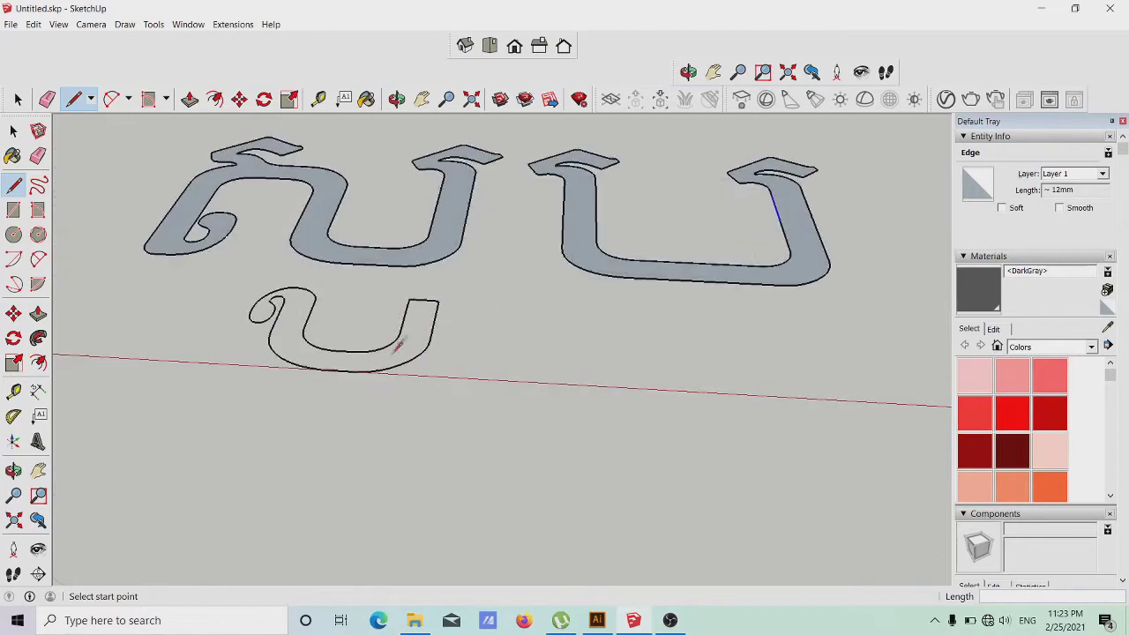
left_click(408, 303)
left_click(438, 300)
scroll(494, 303, "down", 5)
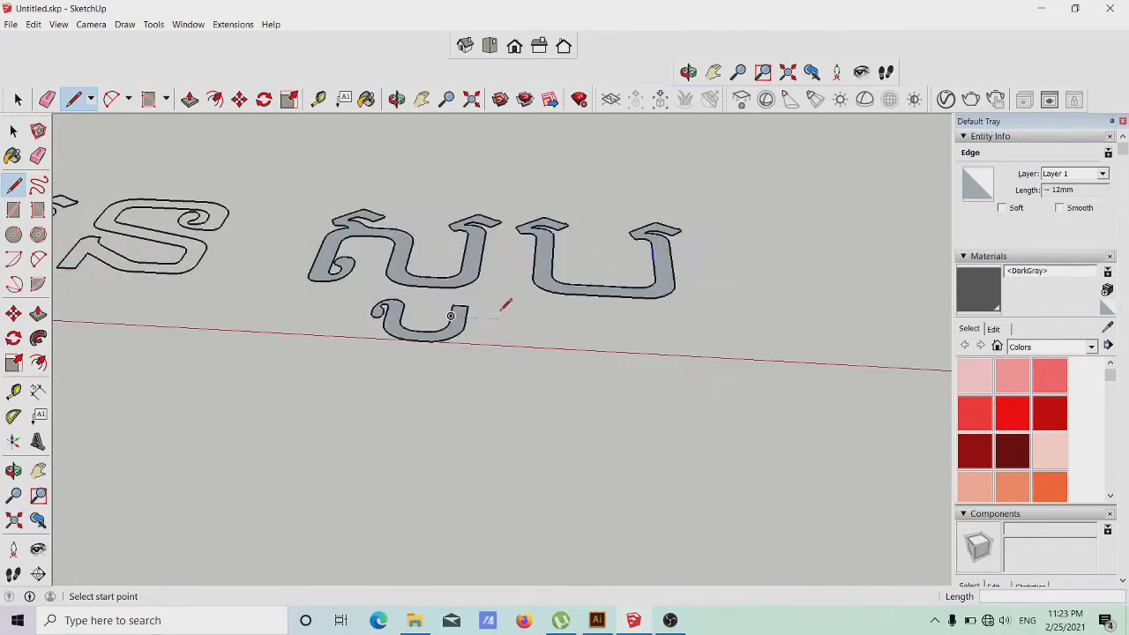
Trace part of the diagonal edge of the S-shaped third letter to fill it with a face.
scroll(296, 258, "up", 5)
left_click(296, 264)
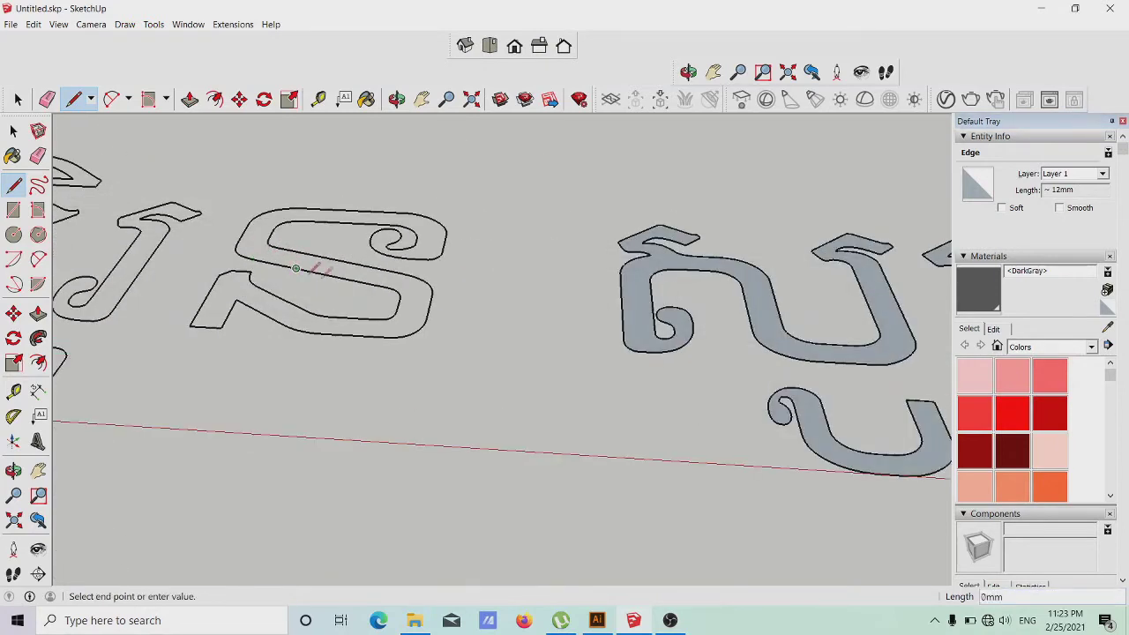
left_click(336, 267)
scroll(407, 302, "down", 3)
Trace one edge each on the hooked second letter and the small vowel below it to create their faces.
scroll(284, 284, "up", 4)
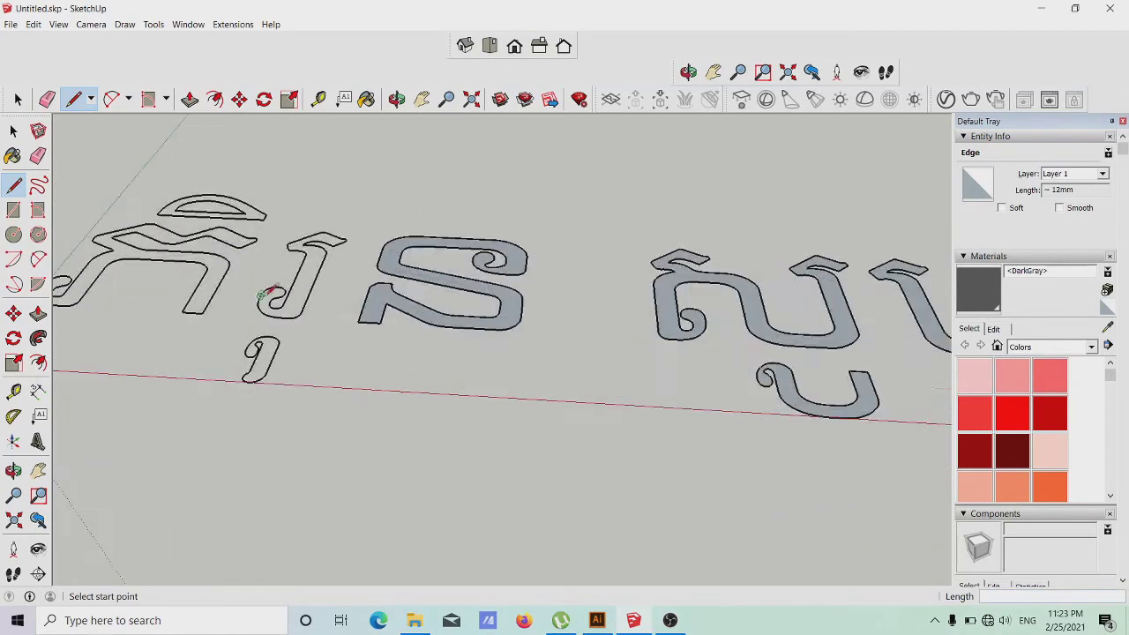
left_click(303, 272)
left_click(316, 249)
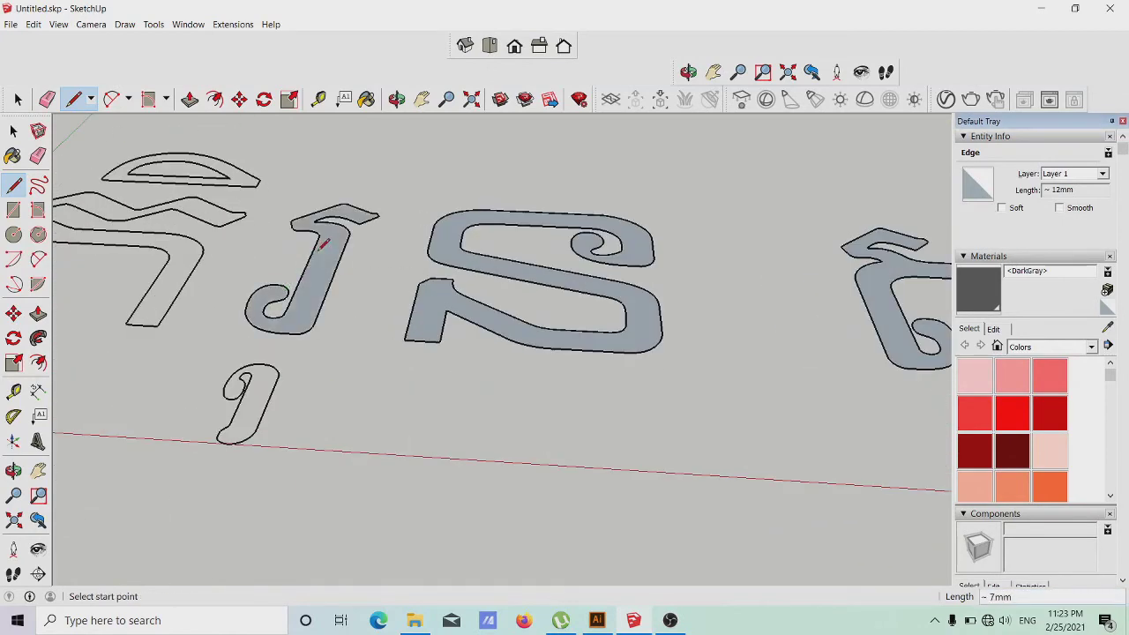
left_click(267, 402)
left_click(282, 373)
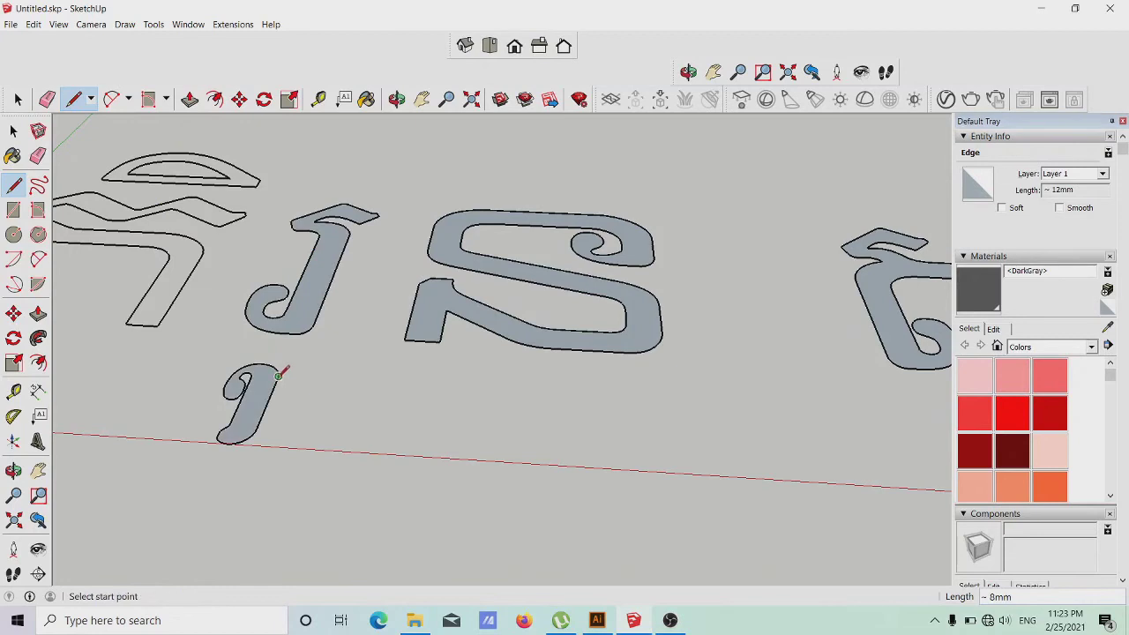
Trace a short segment of the first letter's outline to fill it with a face.
scroll(383, 326, "down", 3)
scroll(217, 298, "up", 3)
scroll(325, 292, "up", 2)
left_click(315, 307)
left_click(326, 278)
Trace the inner and outer lower edges of the arched vowel above the first letter to create its faces.
scroll(318, 264, "up", 3)
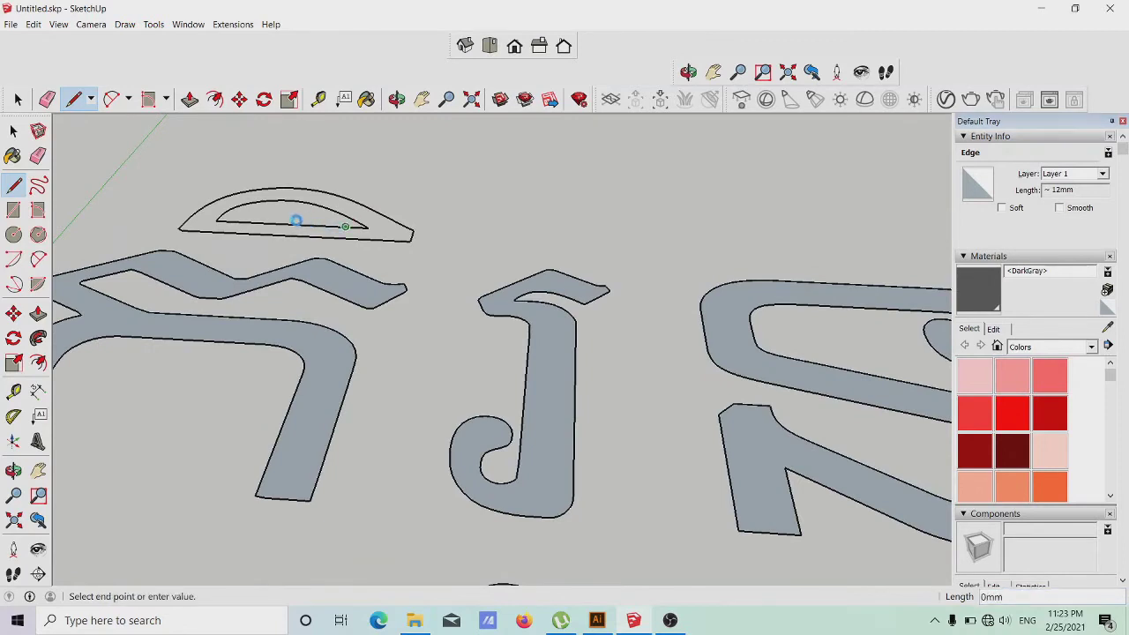
left_click(294, 224)
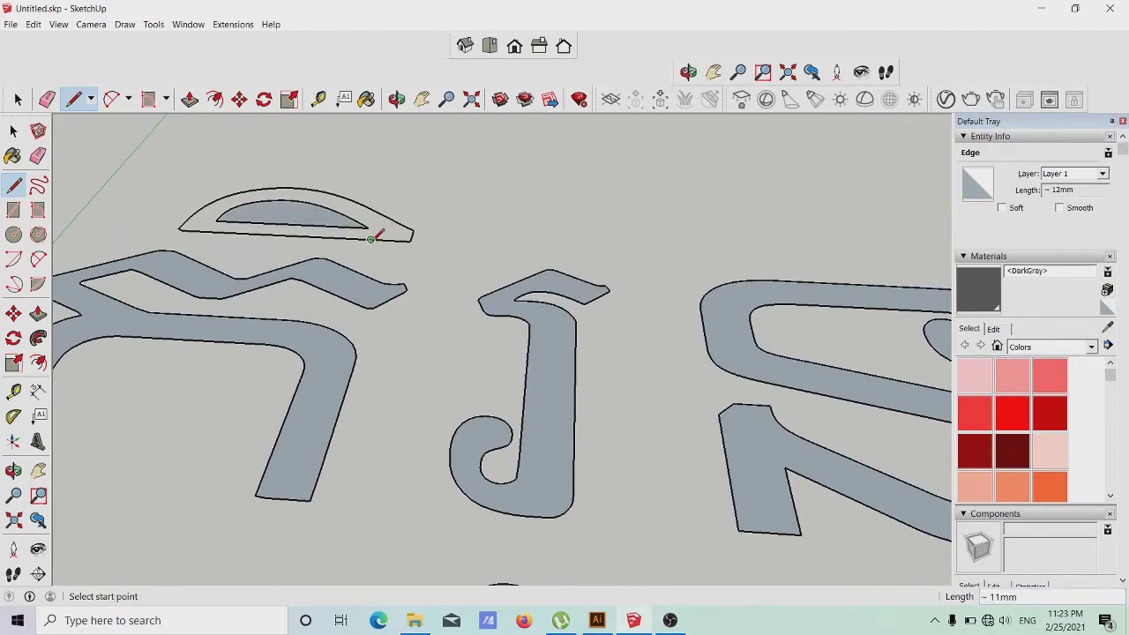
left_click(331, 236)
scroll(335, 234, "down", 4)
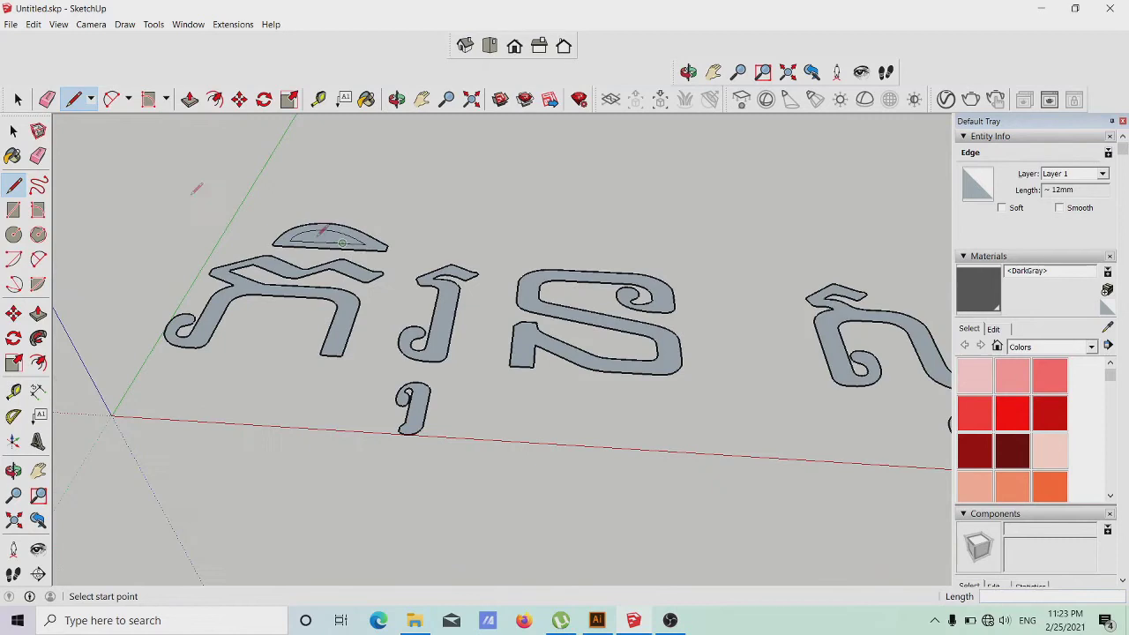
Delete the inner face of the arched vowel to leave an opening in it.
left_click(13, 131)
left_click(323, 242)
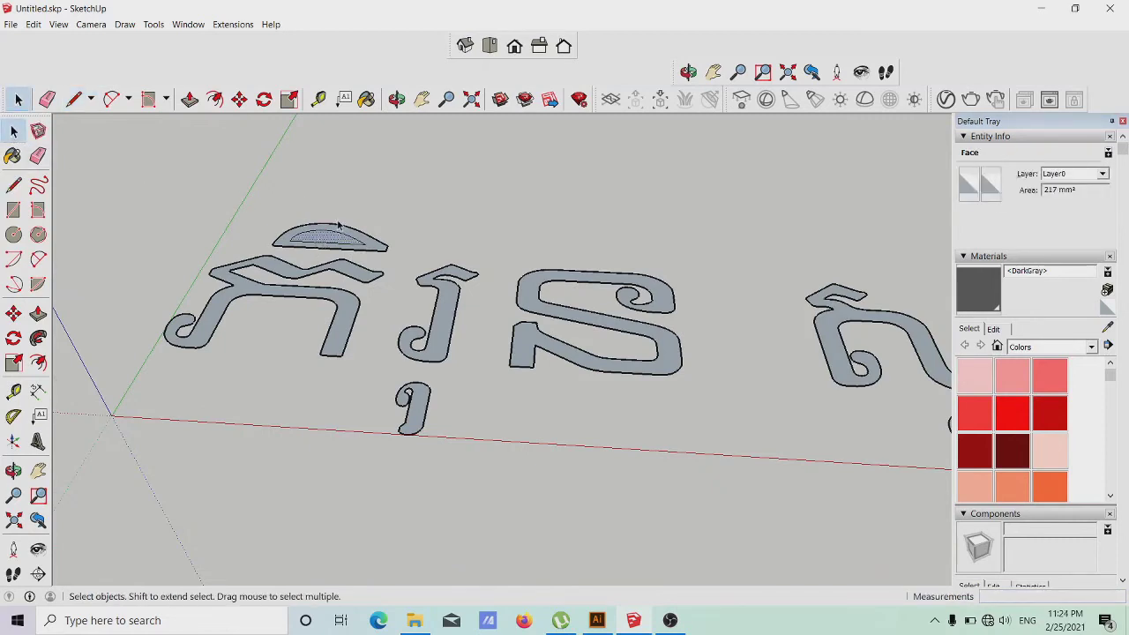
left_click(383, 203)
scroll(265, 212, "down", 3)
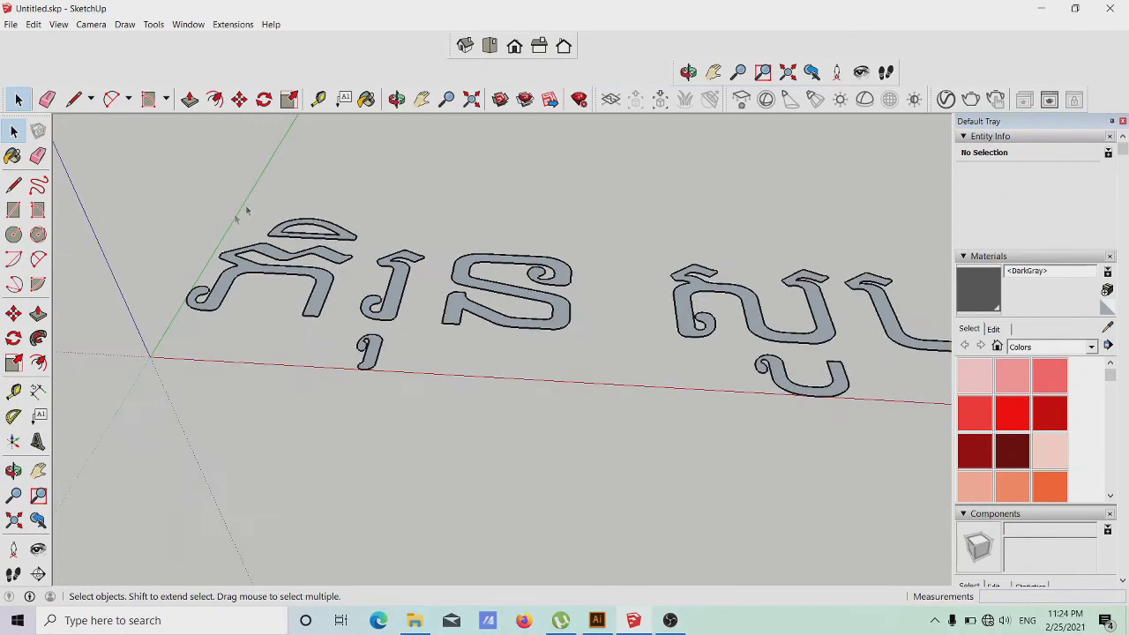
Extrude the first letter's face upward with Push/Pull to give it thickness.
scroll(255, 243, "up", 5)
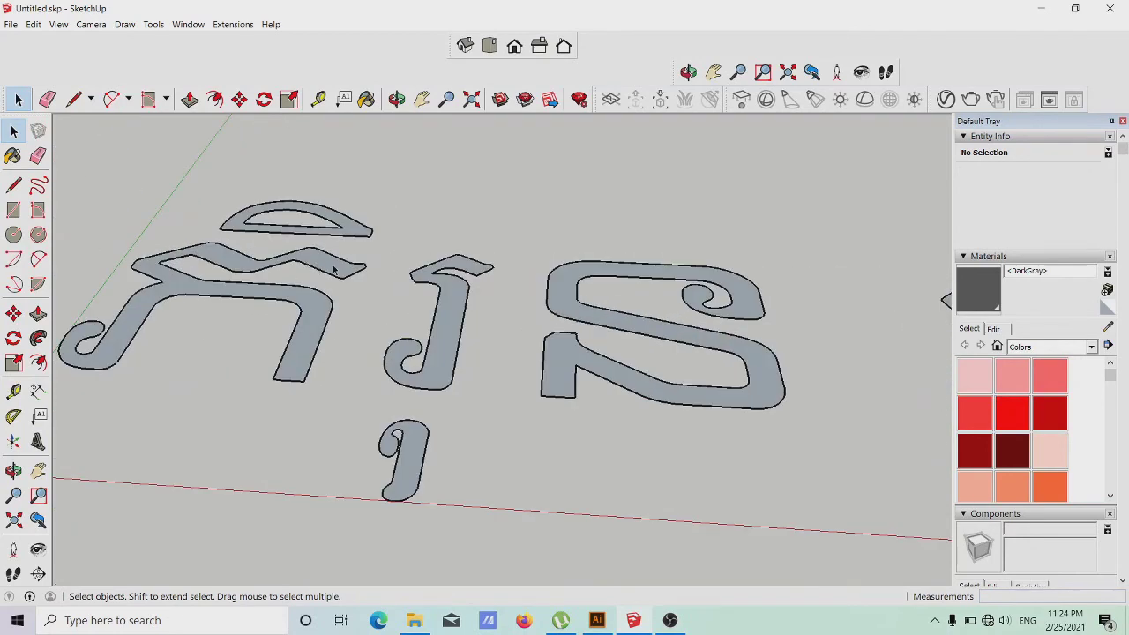
left_click(326, 278)
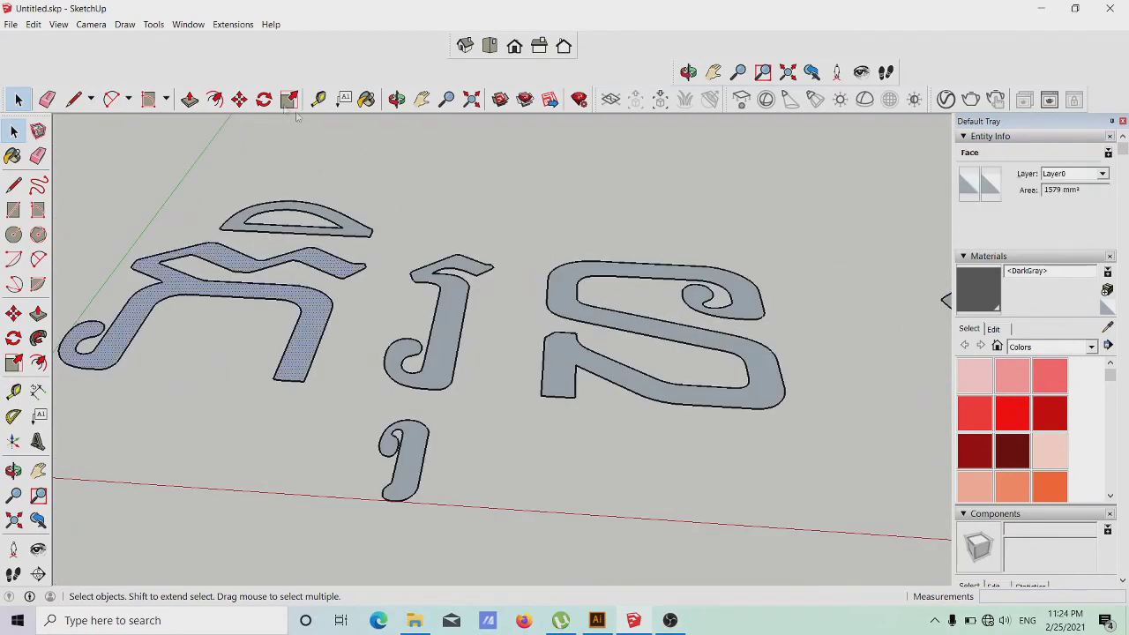
left_click(189, 99)
left_click_drag(332, 259, 324, 233)
Repeat the same Push/Pull height on the arched vowel, the hooked second letter and the small vowel below it.
left_click(358, 231)
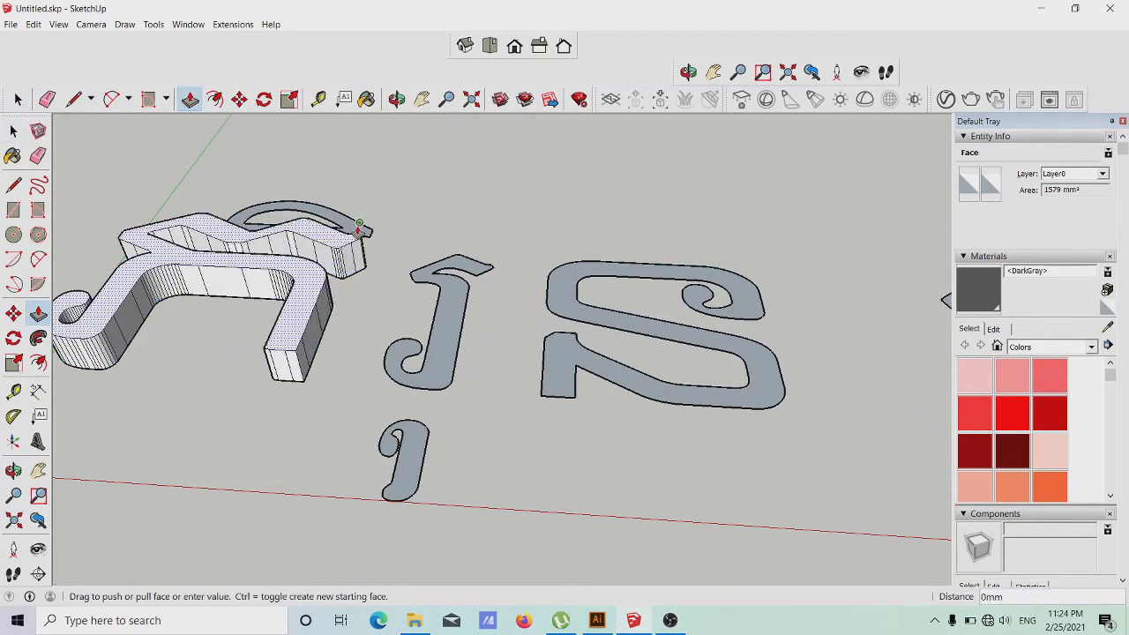
double_click(359, 231)
left_click(448, 307)
double_click(447, 308)
double_click(393, 435)
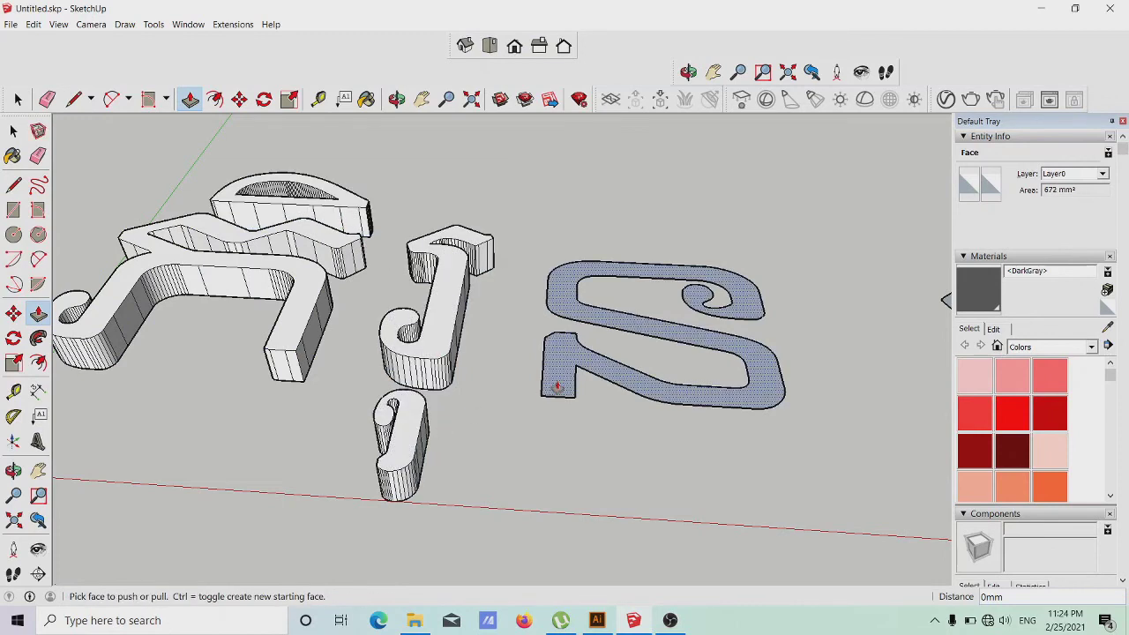
Repeat the same Push/Pull height on the third letter, both letters of the second word and the vowel below them.
double_click(561, 357)
scroll(561, 357, "down", 5)
scroll(628, 324, "up", 5)
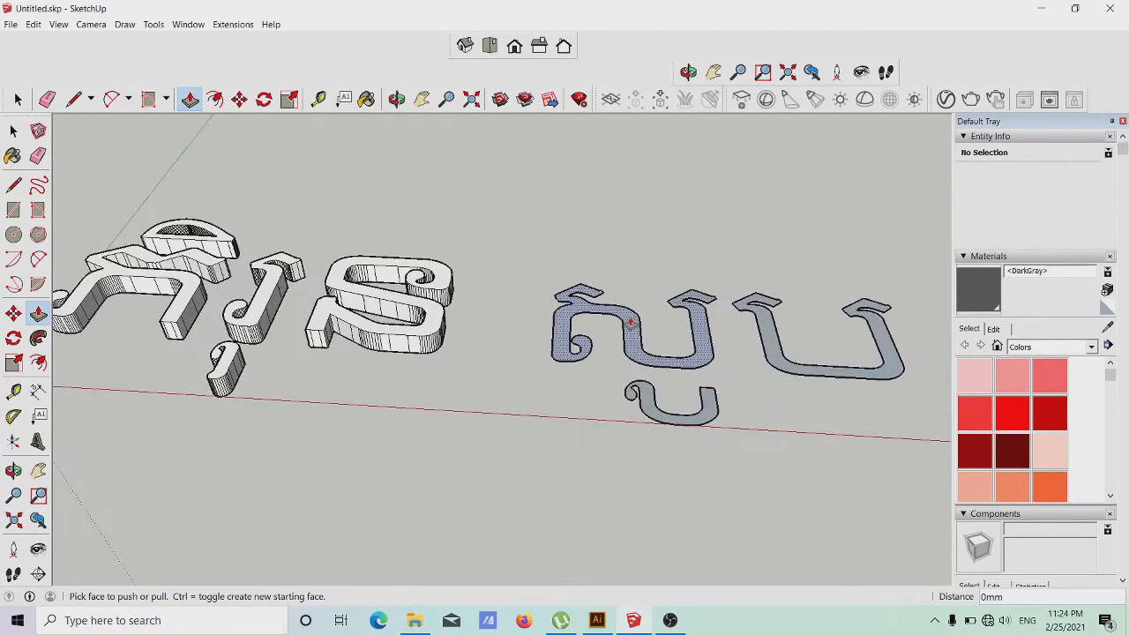
double_click(627, 323)
scroll(495, 282, "down", 3)
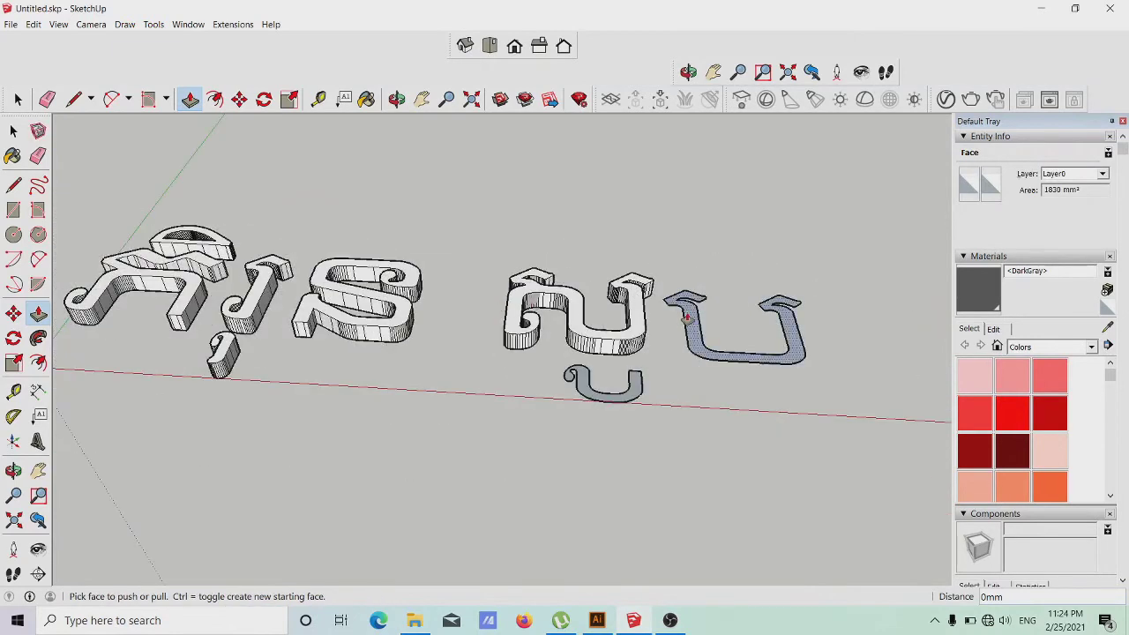
double_click(687, 318)
double_click(633, 385)
scroll(421, 239, "down", 3)
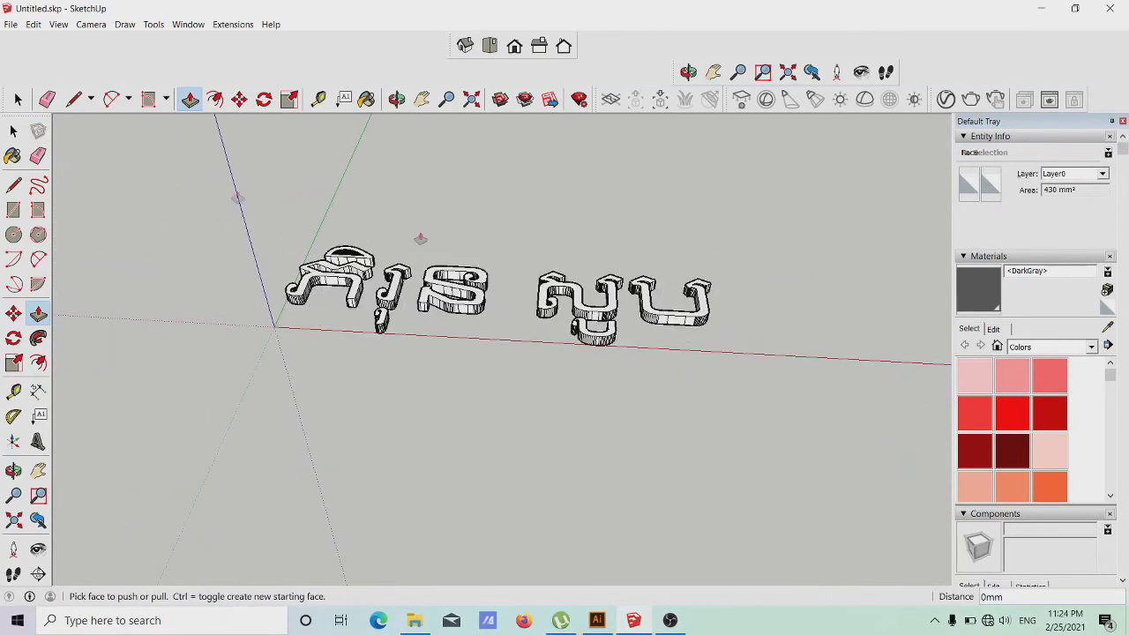
Select all the extruded letters and combine them into one group.
key("space")
key("o")
left_click_drag(459, 265, 497, 293)
key("space")
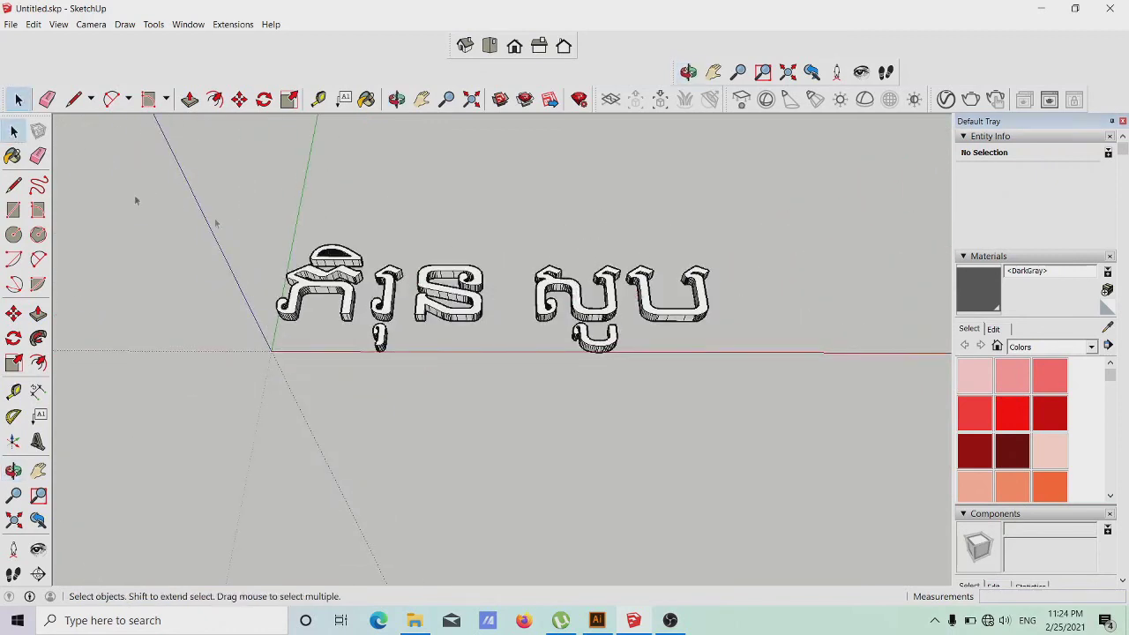
left_click_drag(288, 256, 838, 441)
left_click(397, 99)
left_click_drag(529, 291, 469, 236)
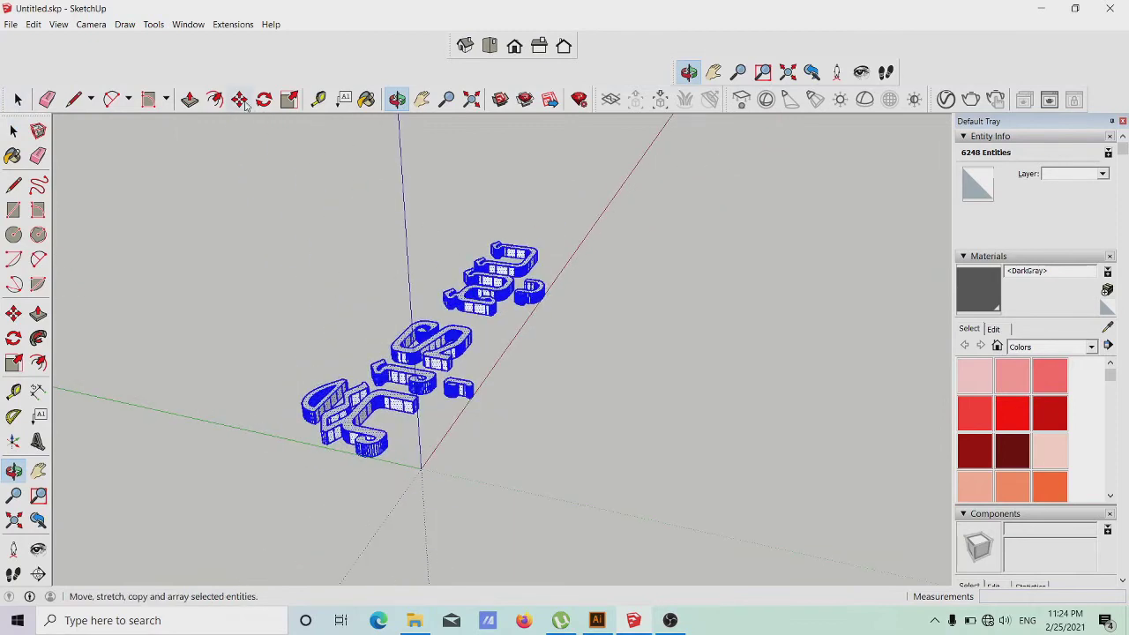
key("space")
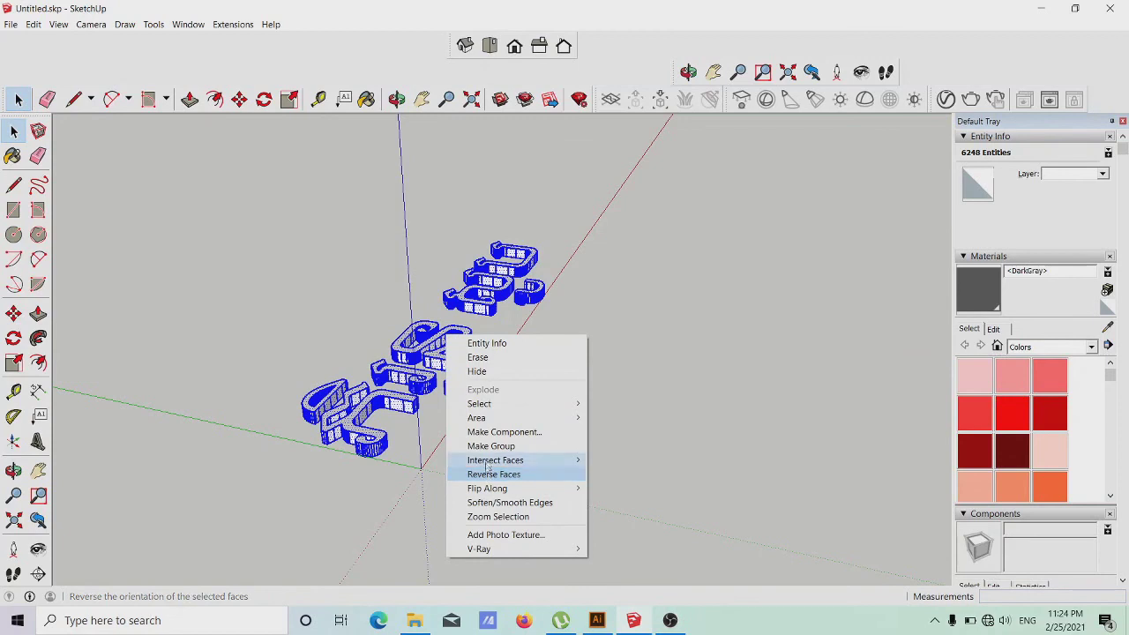
left_click(494, 445)
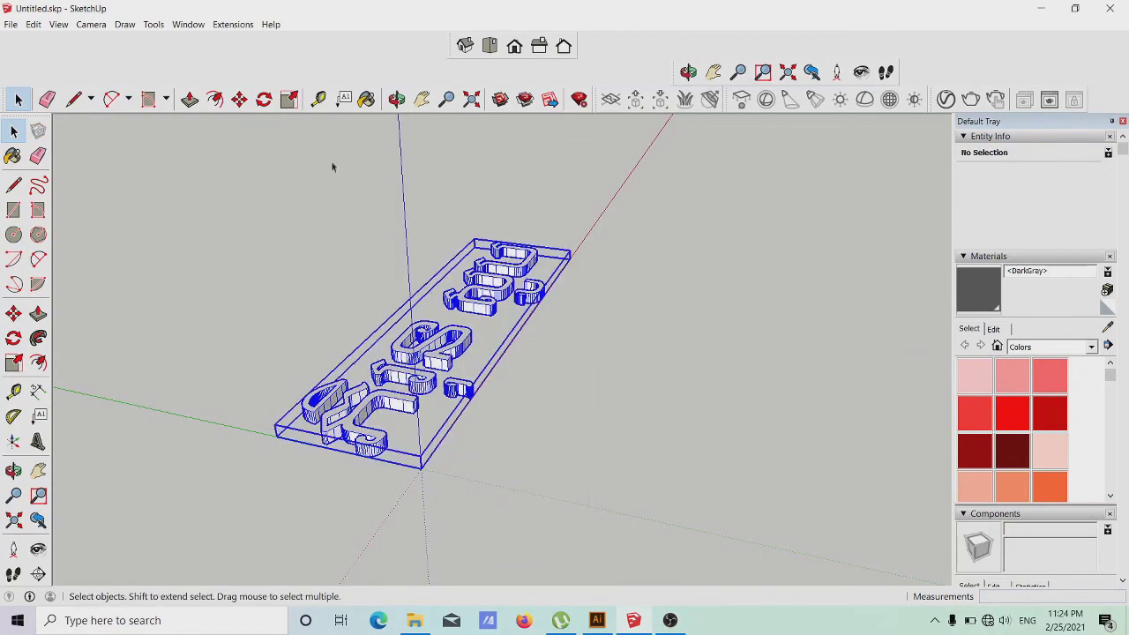
Rotate the text group -90 degrees about the red axis so it stands upright.
left_click(239, 99)
key("q")
left_click(346, 446)
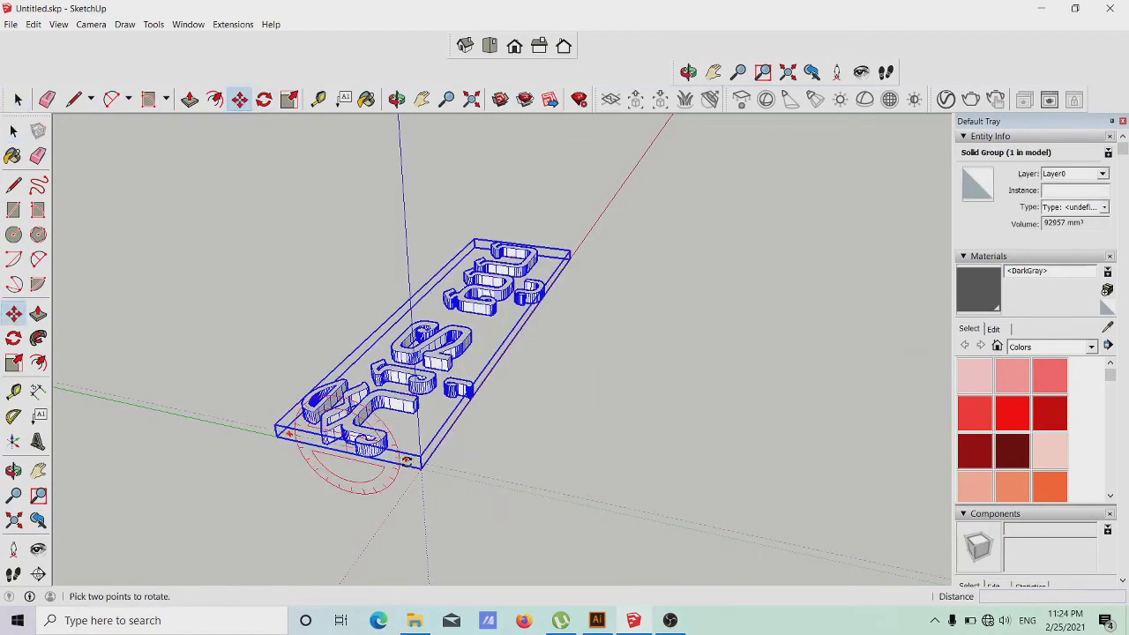
left_click(402, 458)
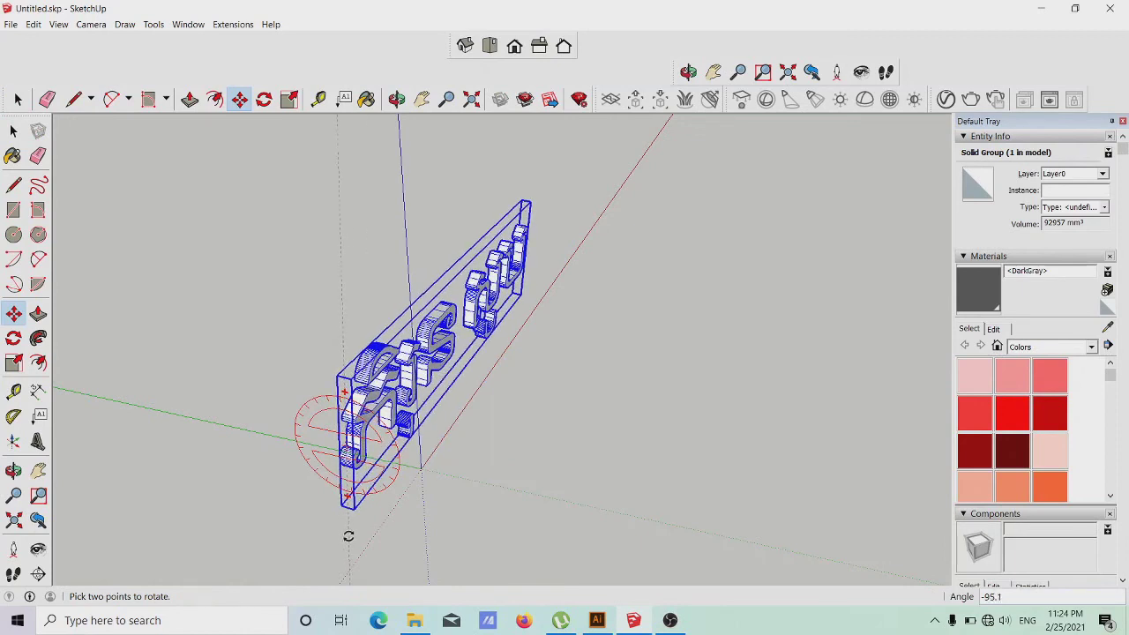
left_click(355, 546)
key("m")
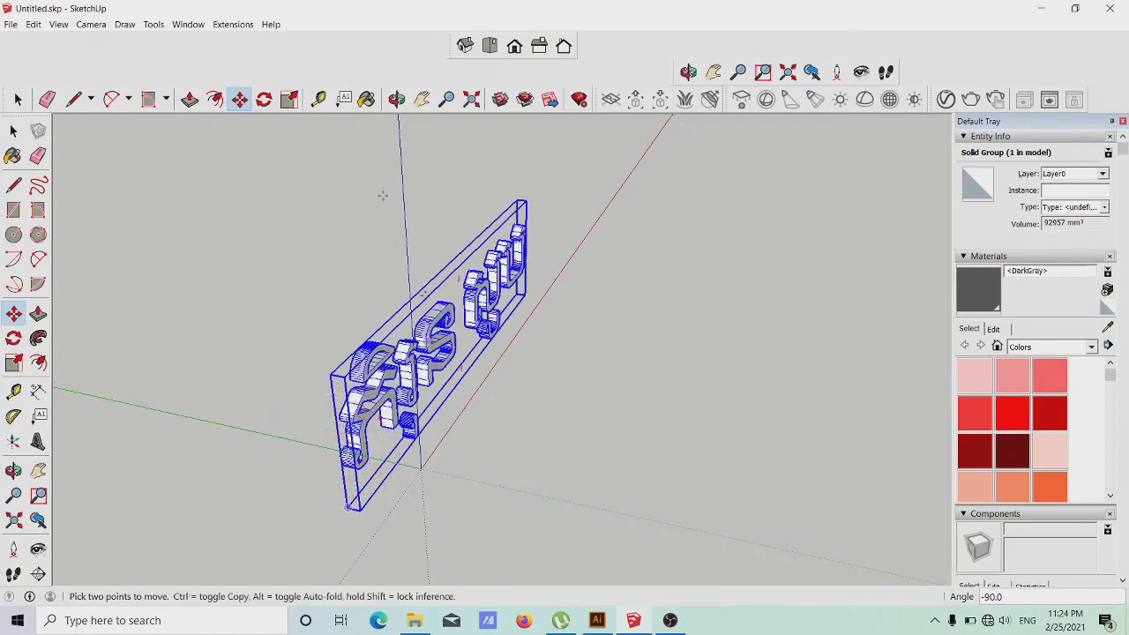
Move the upright text group away from the origin.
left_click(396, 99)
left_click_drag(388, 150, 447, 240)
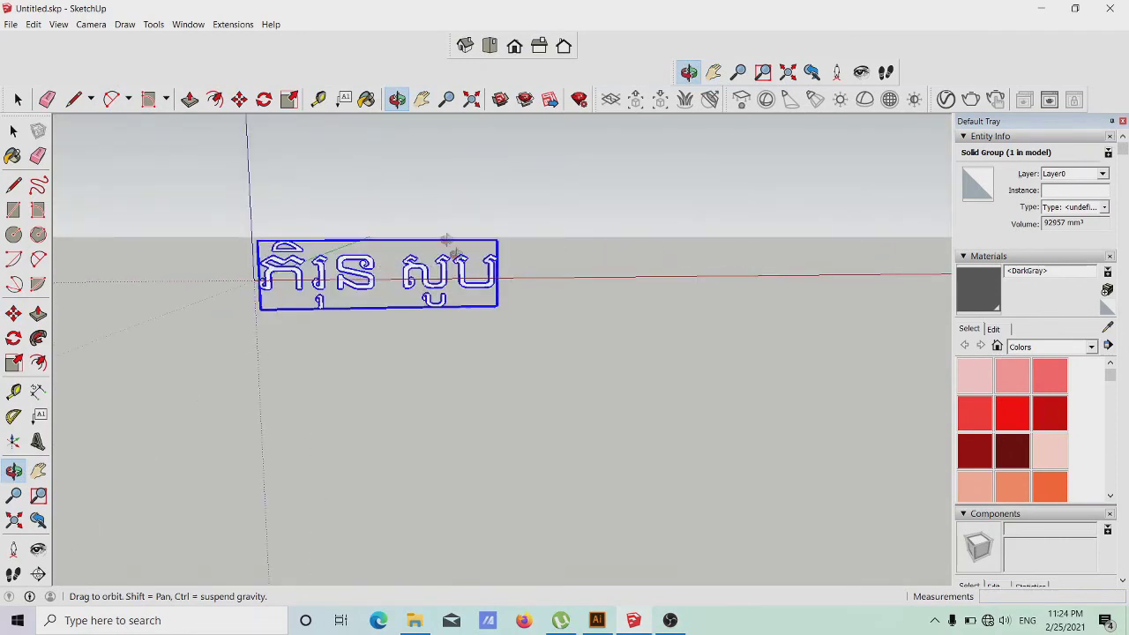
left_click(14, 131)
left_click(346, 280)
left_click(347, 276)
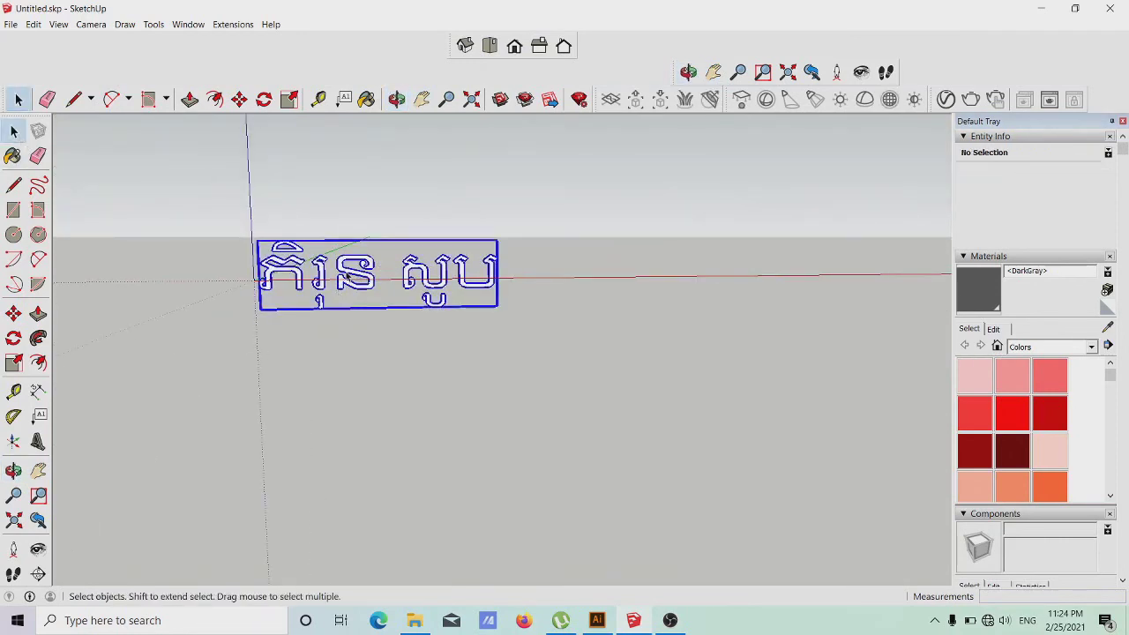
key("m")
left_click(372, 276)
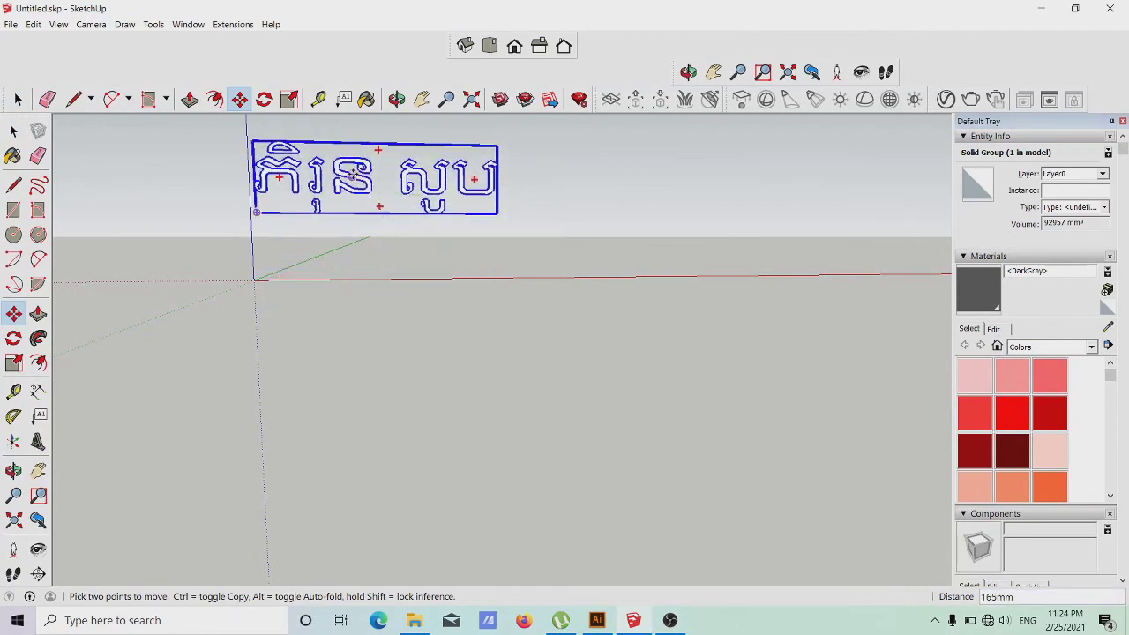
left_click(467, 262)
scroll(373, 280, "down", 3)
scroll(404, 137, "up", 4)
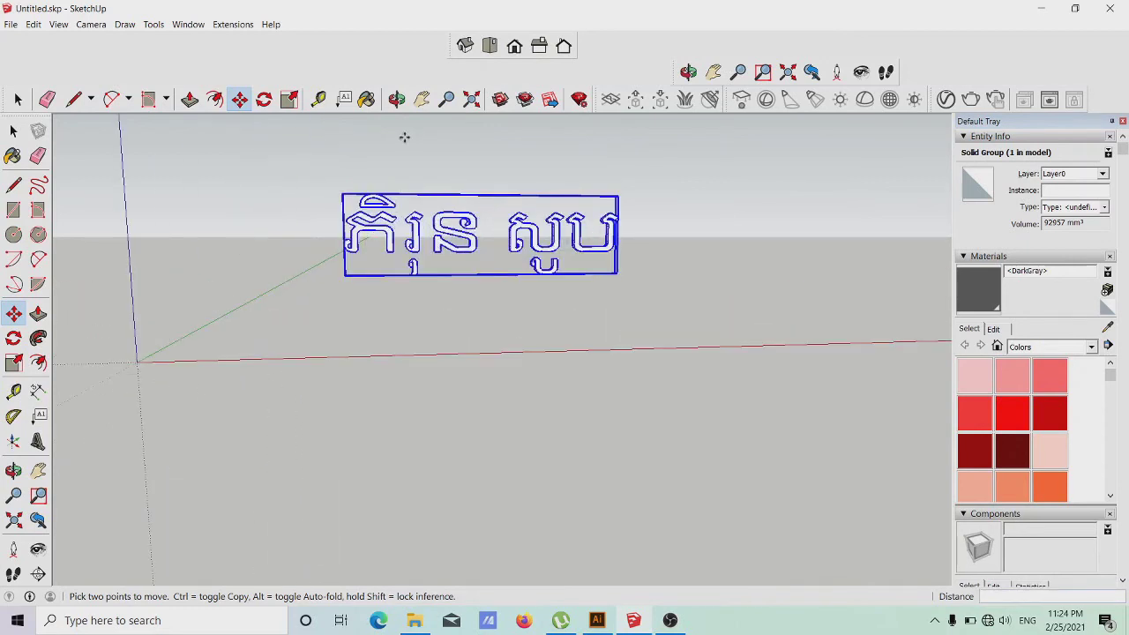
Examine the upright 3D lettering up close, and clear the selection to view it without its bounding box.
left_click(397, 99)
left_click_drag(424, 176, 529, 245)
left_click_drag(377, 248, 546, 256)
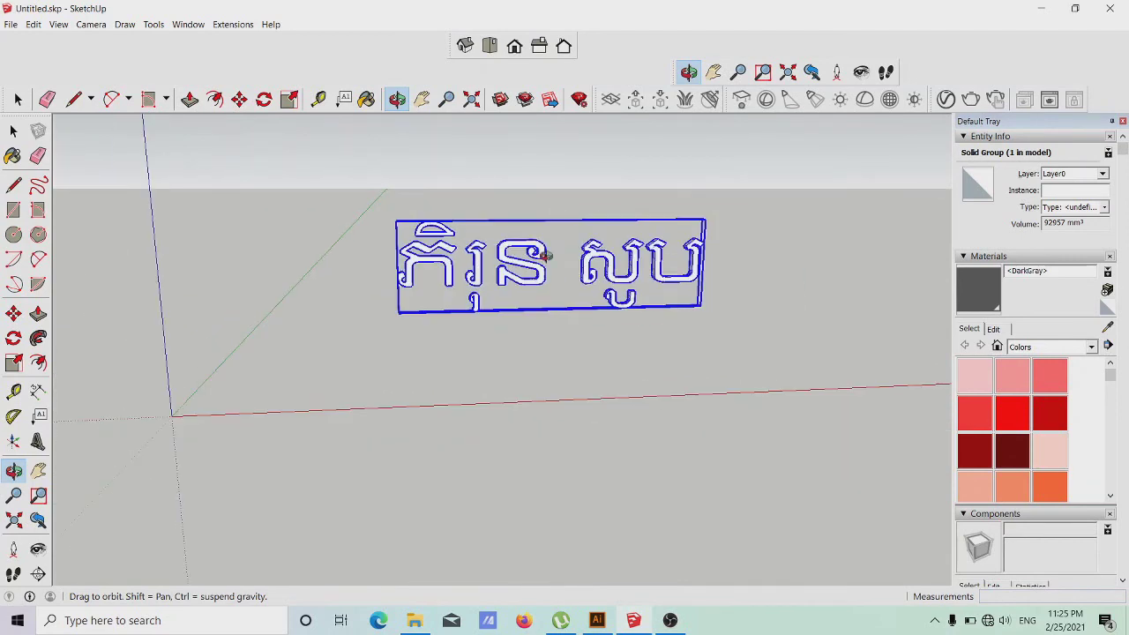
scroll(546, 255, "up", 5)
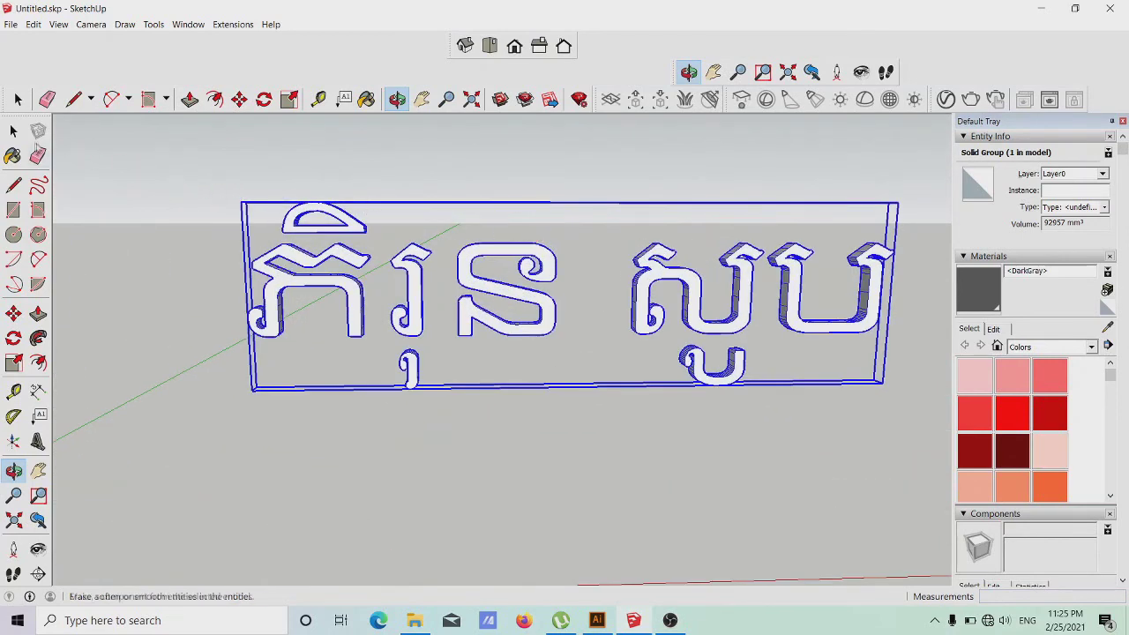
left_click(13, 131)
left_click(403, 181)
scroll(393, 177, "down", 5)
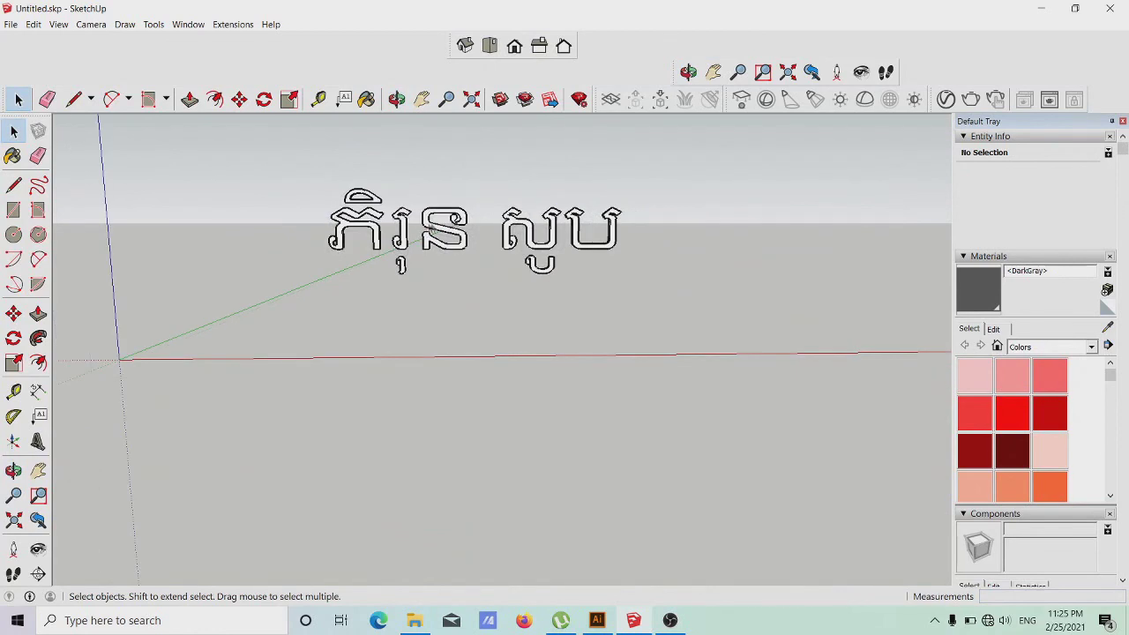
Select the text group and inspect its front and the thickness of its letters from several angles and distances.
left_click(431, 229)
scroll(431, 230, "down", 3)
left_click(397, 99)
left_click_drag(505, 235, 500, 228)
scroll(433, 212, "up", 3)
left_click_drag(413, 183, 477, 200)
scroll(492, 202, "up", 3)
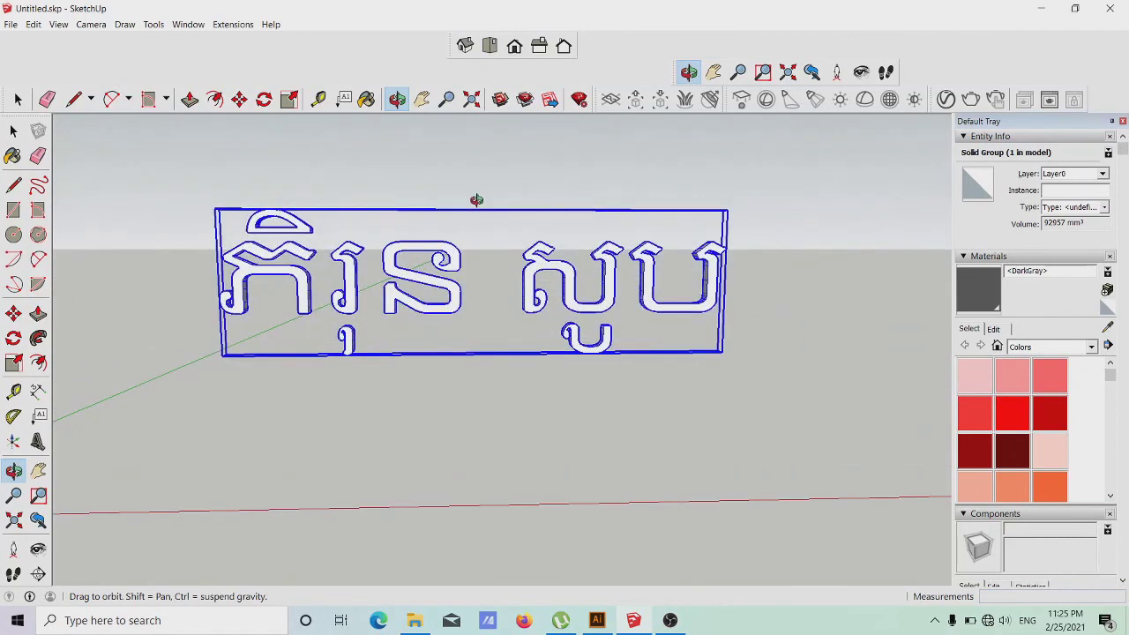
left_click_drag(494, 259, 459, 244)
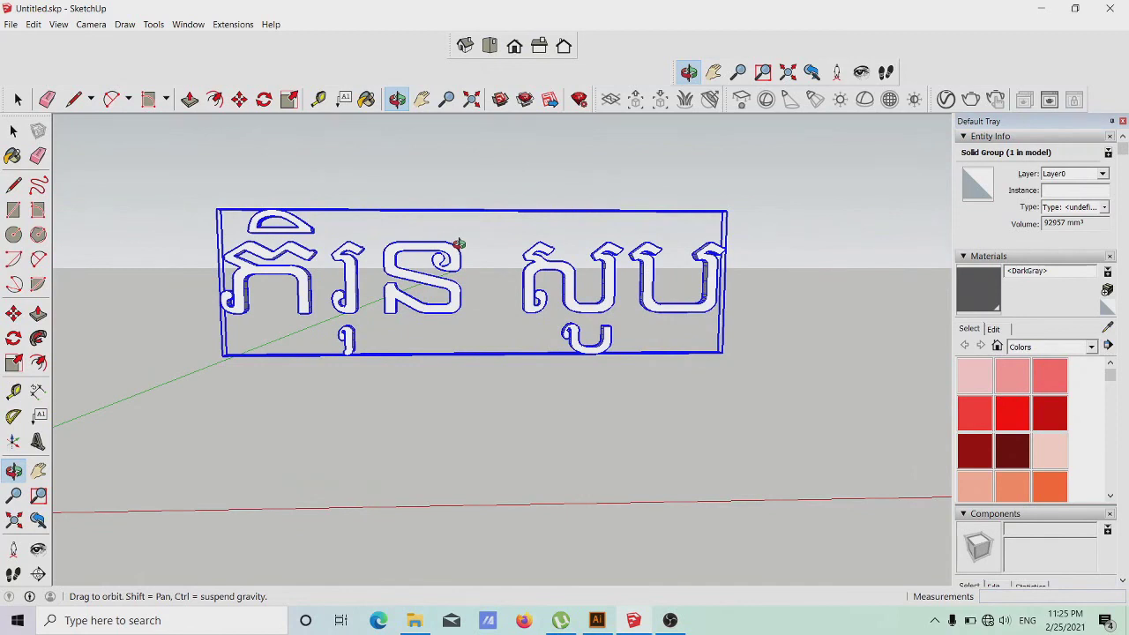
scroll(536, 237, "down", 2)
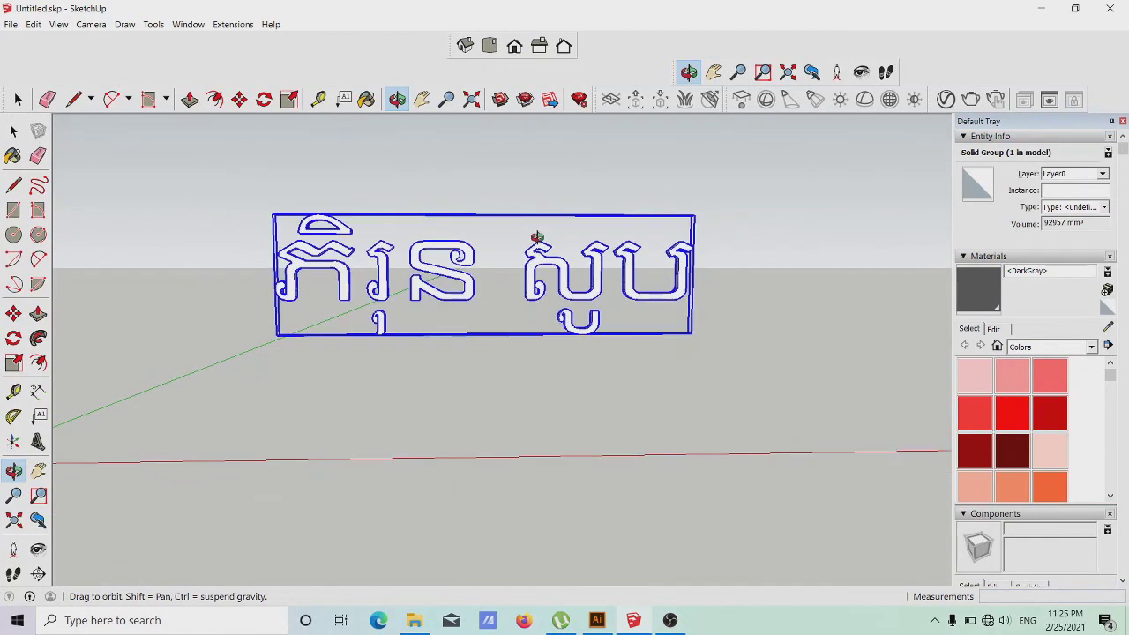
left_click_drag(489, 216, 488, 227)
scroll(503, 234, "up", 2)
left_click_drag(535, 266, 524, 243)
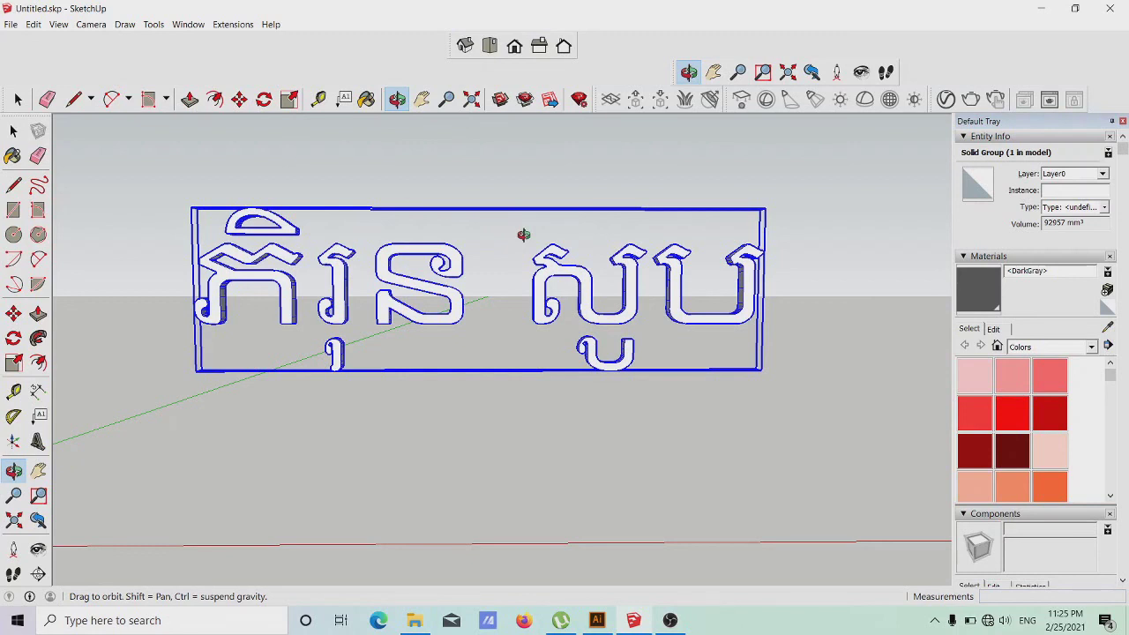
left_click_drag(550, 298, 538, 230)
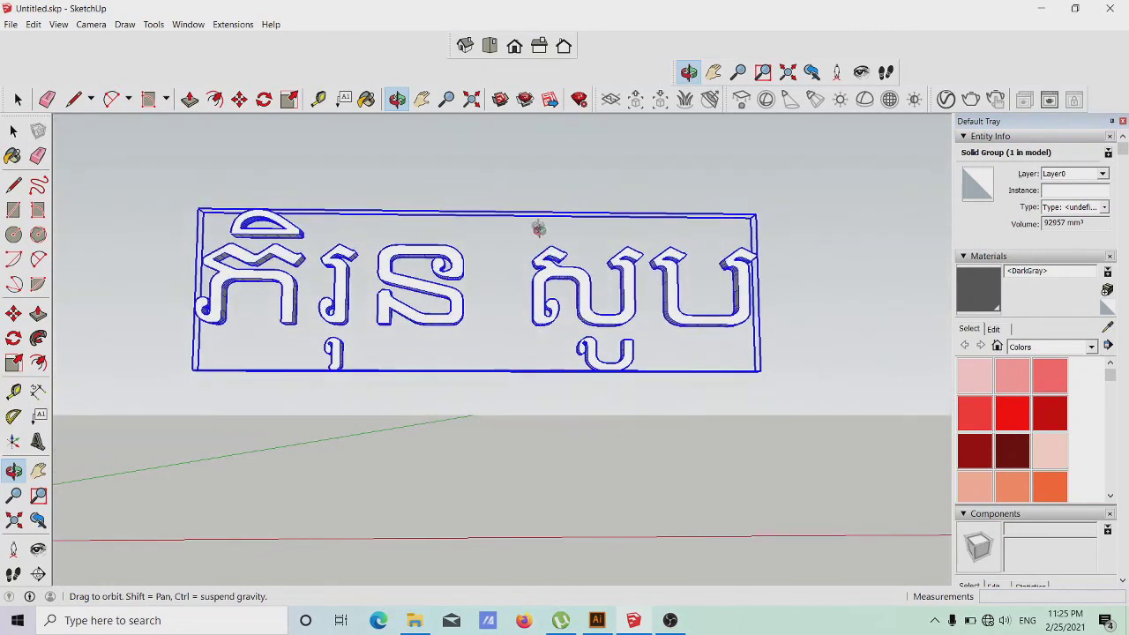
key("F3")
scroll(539, 245, "down", 2)
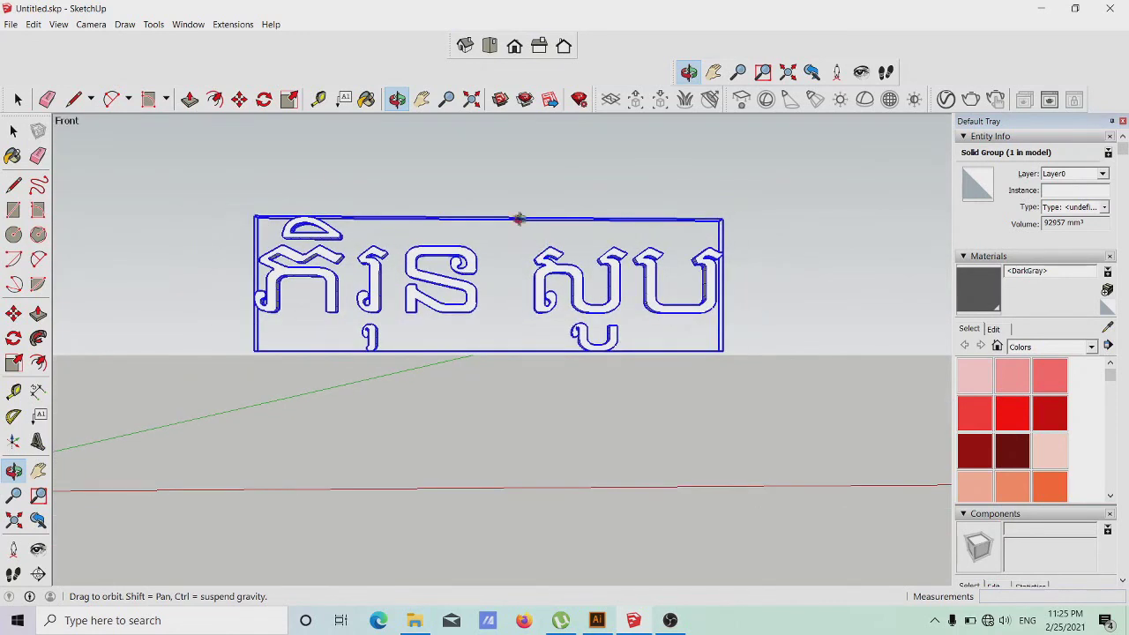
left_click(670, 621)
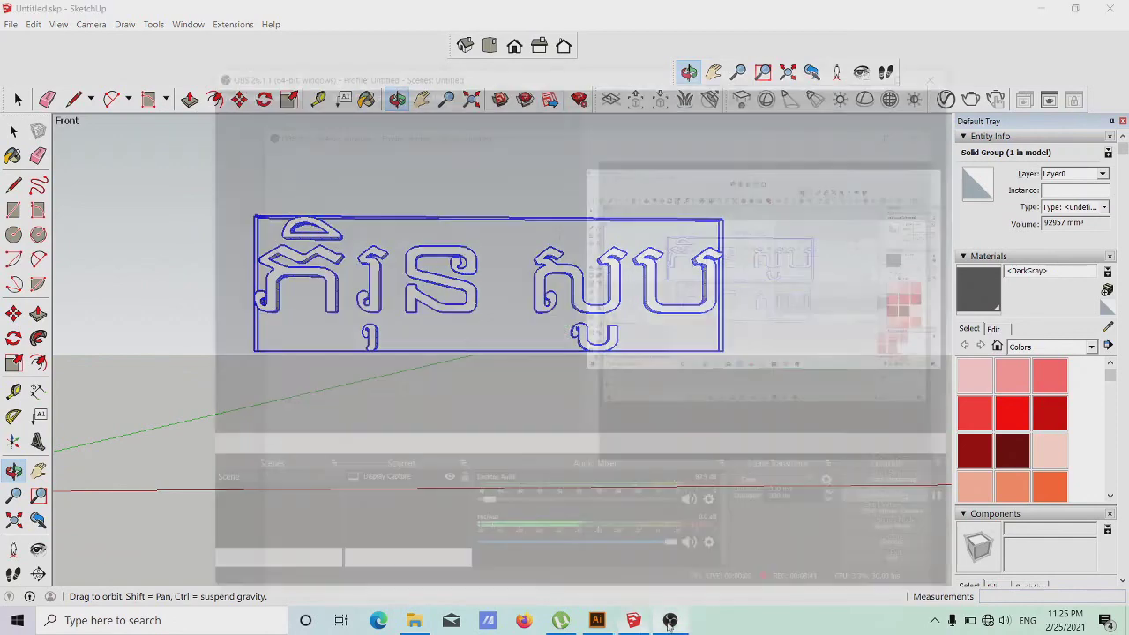